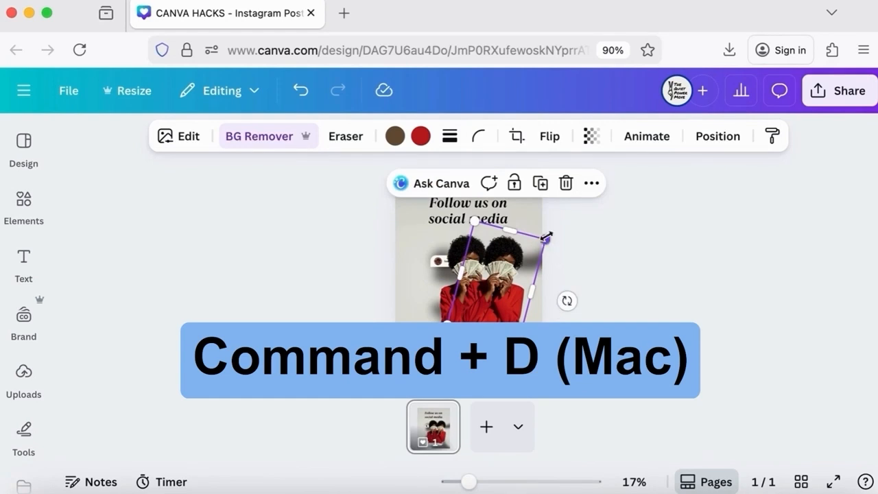
Tilt the cut-out figure and duplicate it, placing the copies beside the original
left_click_drag(529, 246, 537, 247)
left_click_drag(493, 298, 497, 291)
key("super+d")
left_click_drag(596, 302, 588, 255)
left_click_drag(529, 286, 442, 293)
left_click_drag(450, 227, 447, 238)
left_click_drag(433, 293, 437, 291)
mouse_move(514, 256)
left_mouse_down()
mouse_move(498, 272)
mouse_move(505, 254)
left_mouse_up()
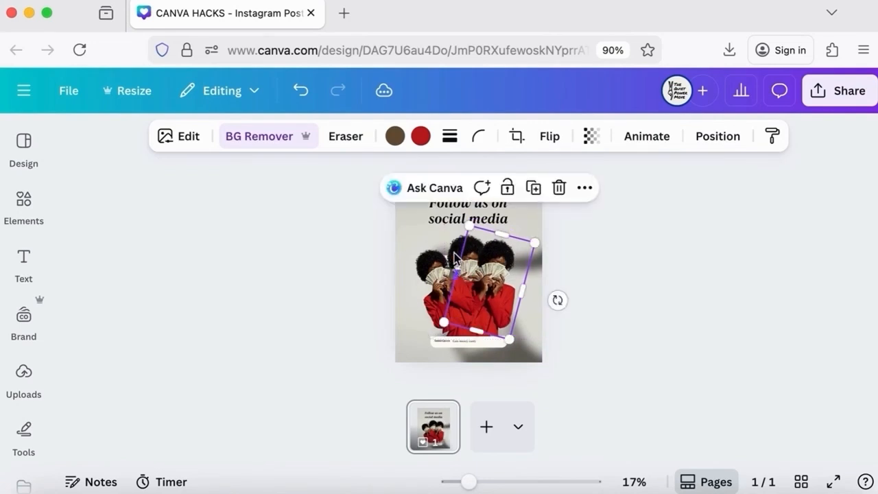
Fine-tune the positions of the figure copies and deselect them
left_click(457, 248)
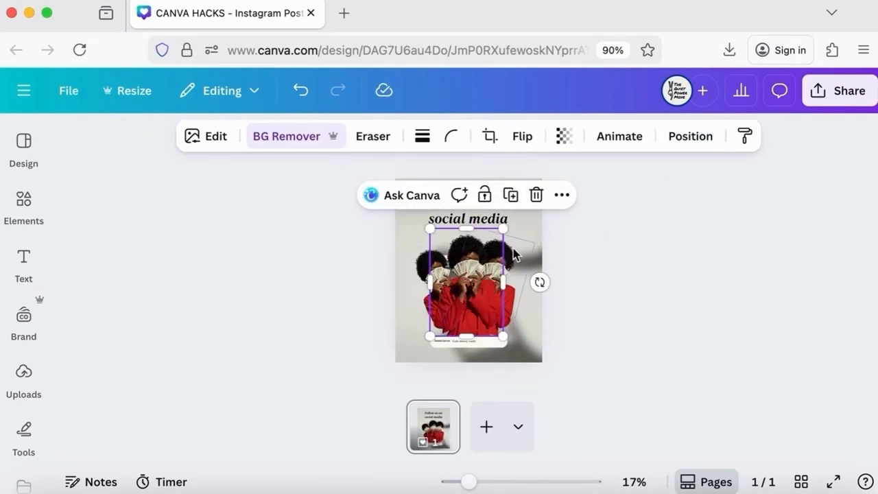
left_click(517, 256)
left_click_drag(518, 256, 512, 257)
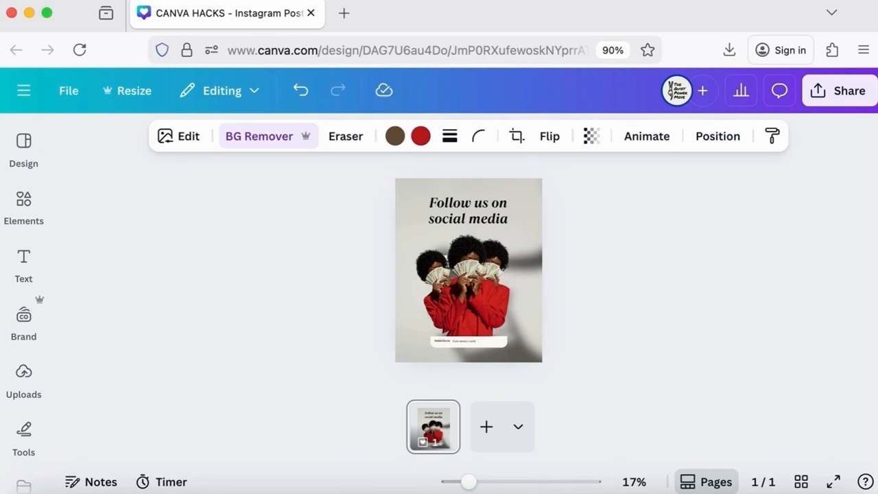
left_click(436, 269)
left_click_drag(421, 273, 423, 273)
left_click(612, 290)
Copy and resize the design to the Your Story format and open the new story design
left_click(127, 90)
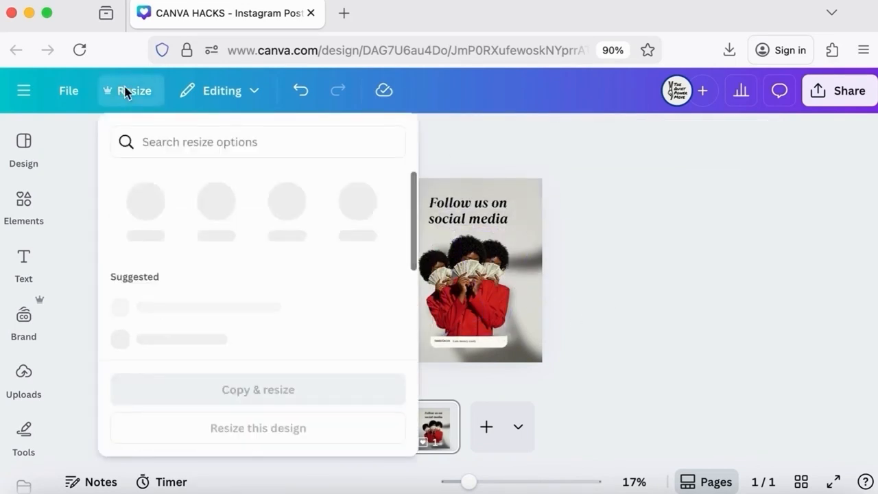
scroll(204, 292, "down", 1)
left_click(210, 265)
left_click(249, 387)
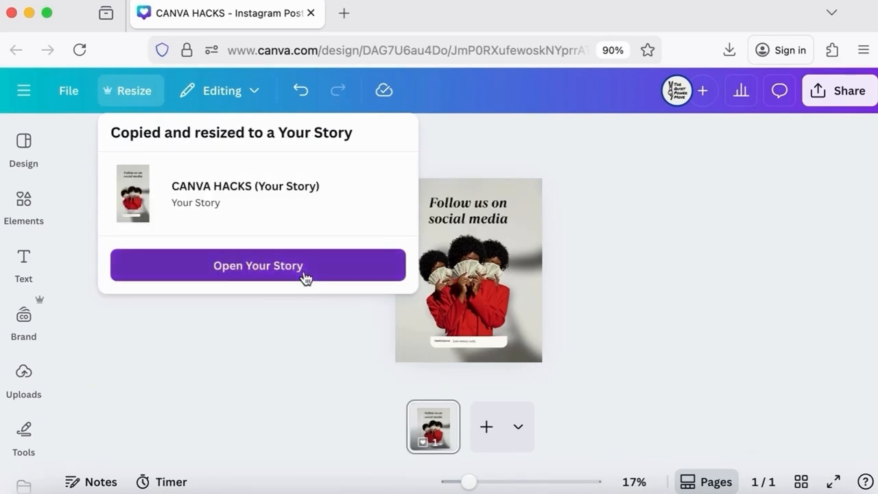
left_click(306, 274)
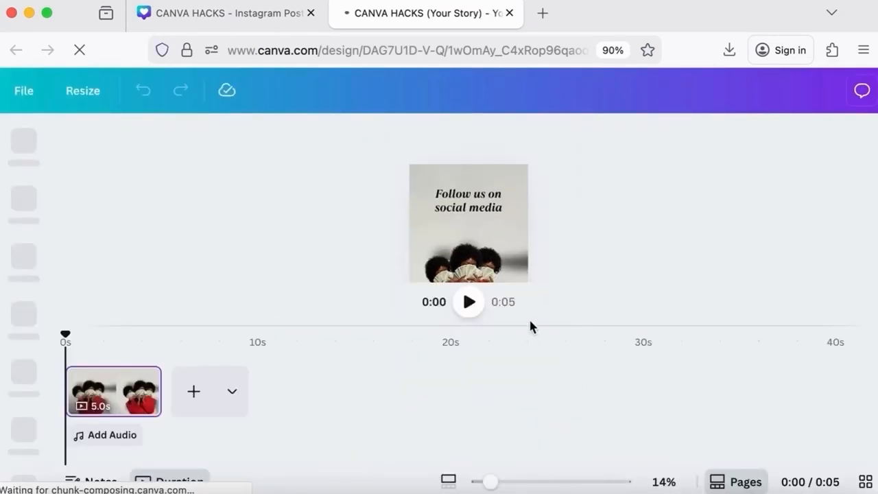
Apply an entrance animation to the tilted figure in the story design
left_click(724, 484)
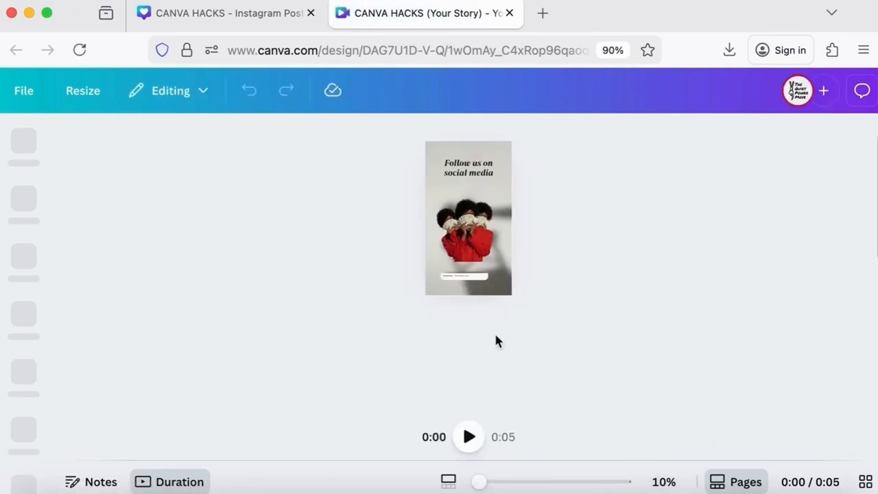
left_click(503, 483)
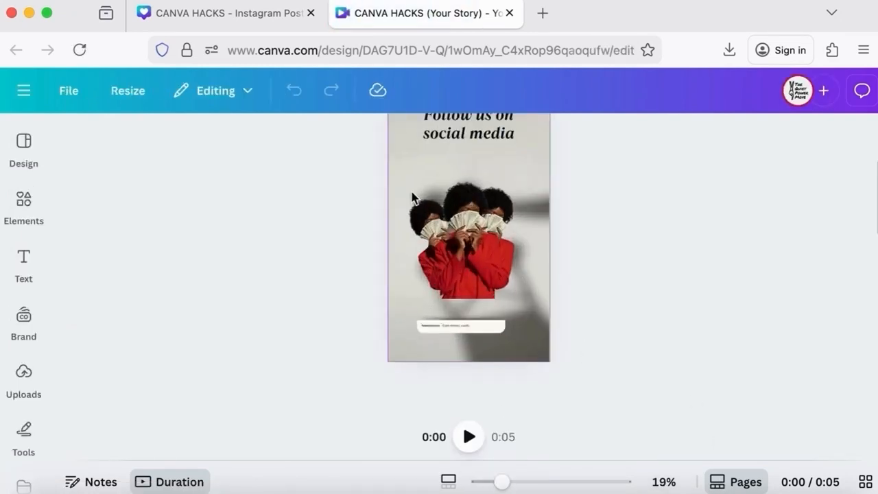
left_click(448, 243)
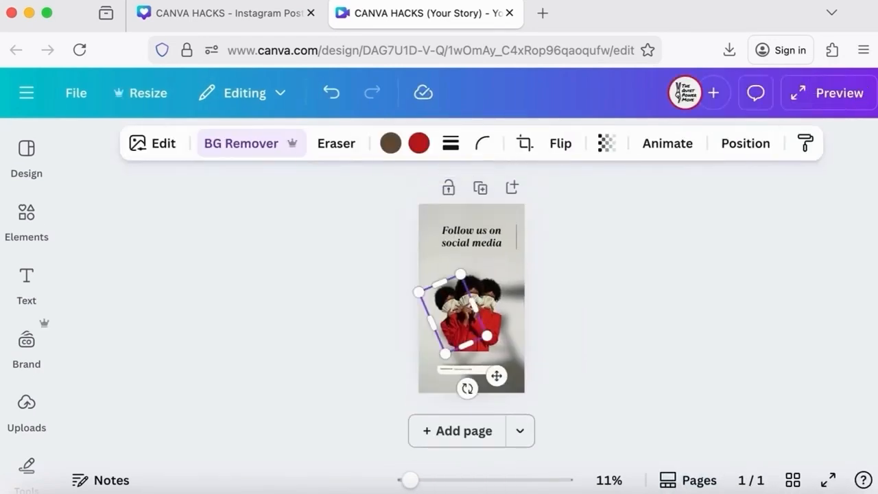
left_click(607, 285)
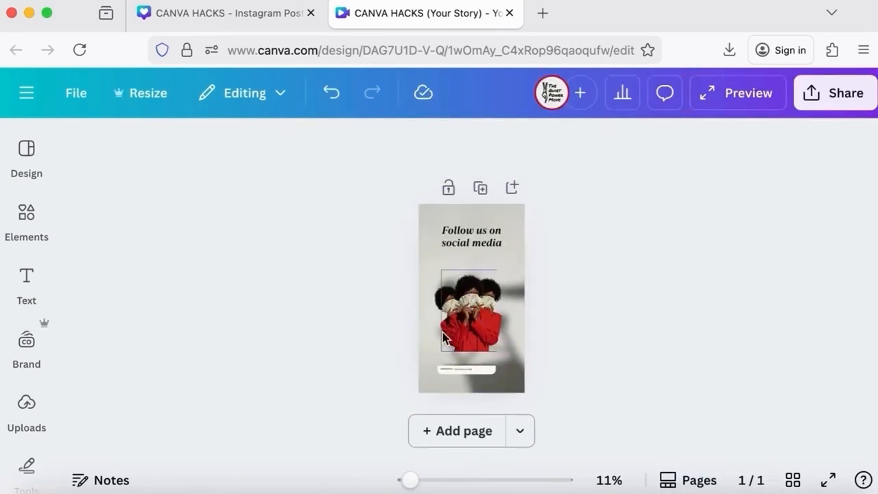
left_click(443, 330)
left_click(679, 144)
scroll(206, 308, "down", 10)
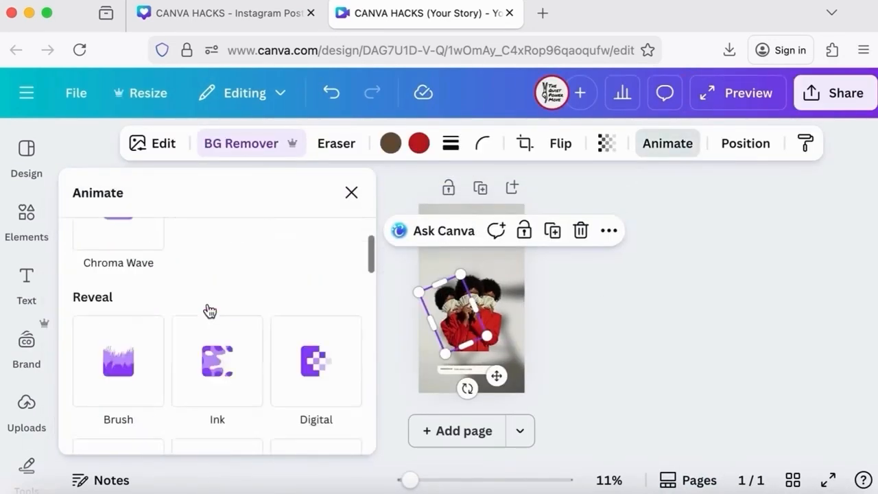
scroll(206, 308, "down", 3)
left_click(301, 339)
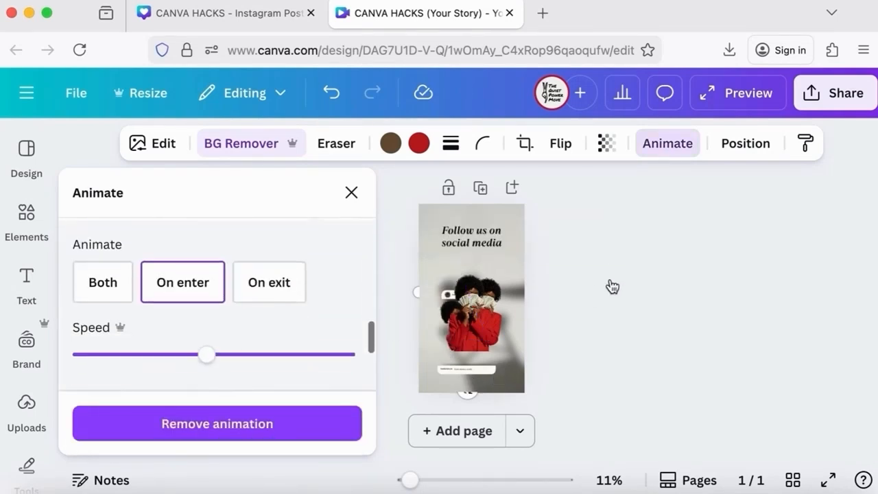
left_click(472, 288)
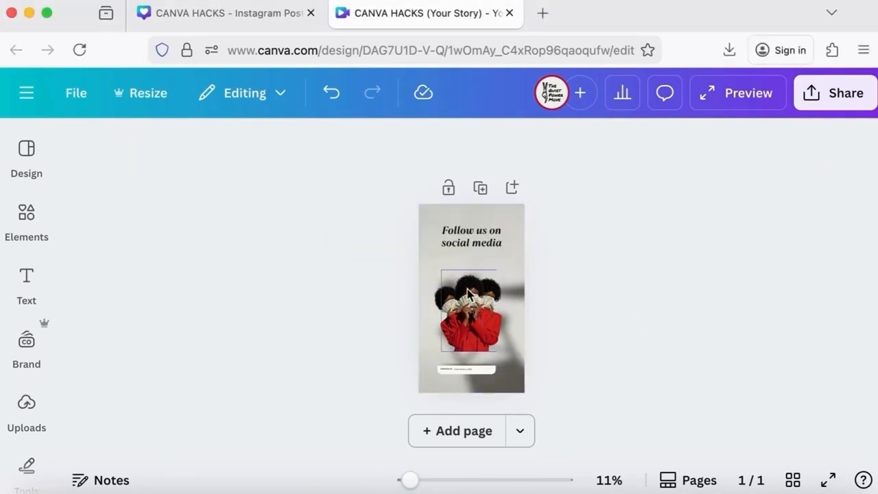
Apply an animation to the upright figure copy
left_click(469, 293)
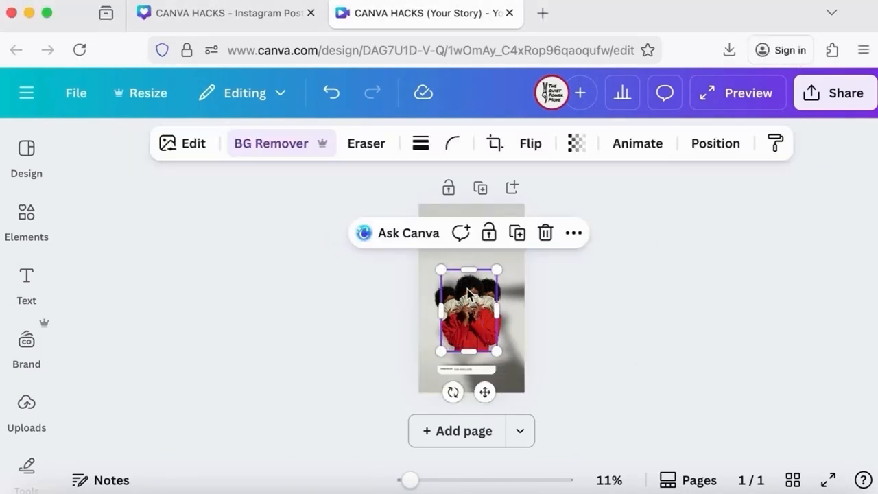
left_click(637, 145)
scroll(240, 319, "down", 10)
scroll(248, 327, "down", 5)
left_click(309, 308)
Select the other tilted figure, apply an animation to it, and close the animation panel
left_click(495, 291)
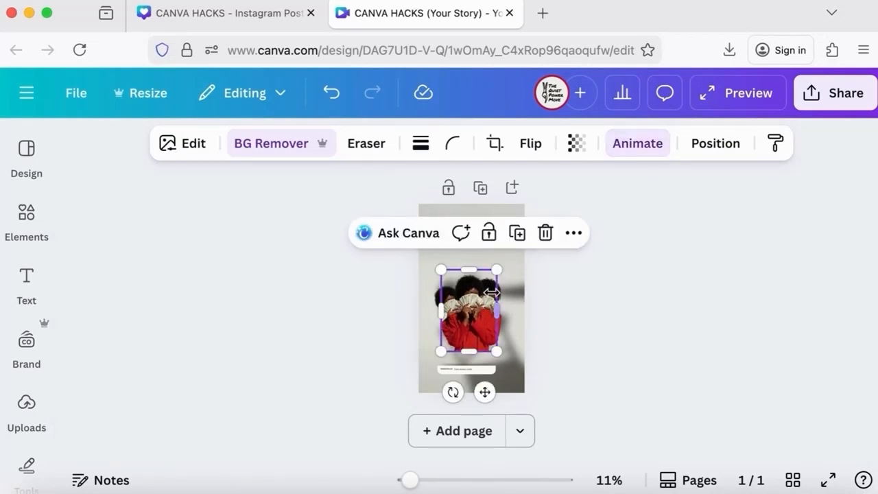
left_click(561, 293)
left_click(499, 302)
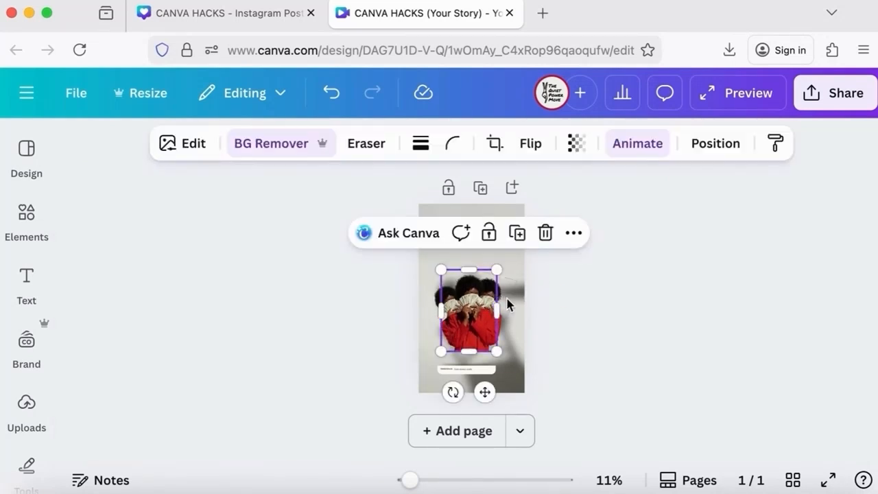
left_click(637, 142)
scroll(307, 330, "down", 5)
scroll(307, 330, "up", 6)
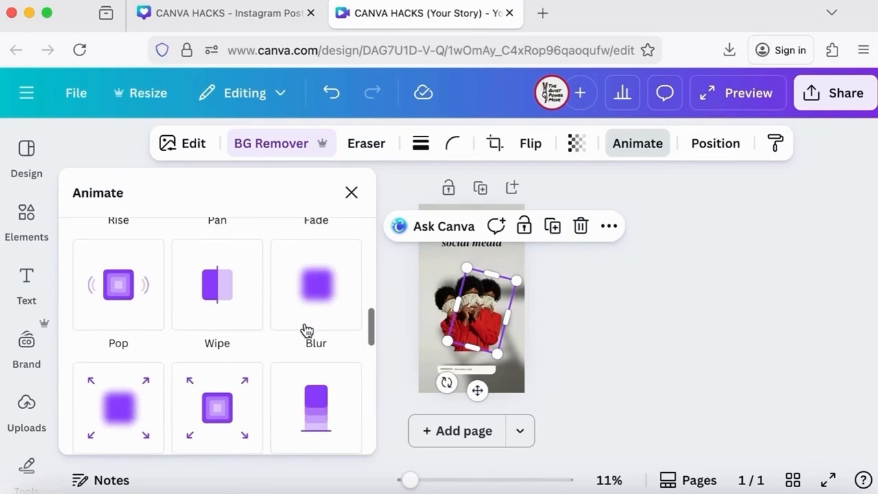
scroll(312, 330, "down", 1)
left_click(314, 323)
scroll(315, 343, "down", 3)
left_click(351, 194)
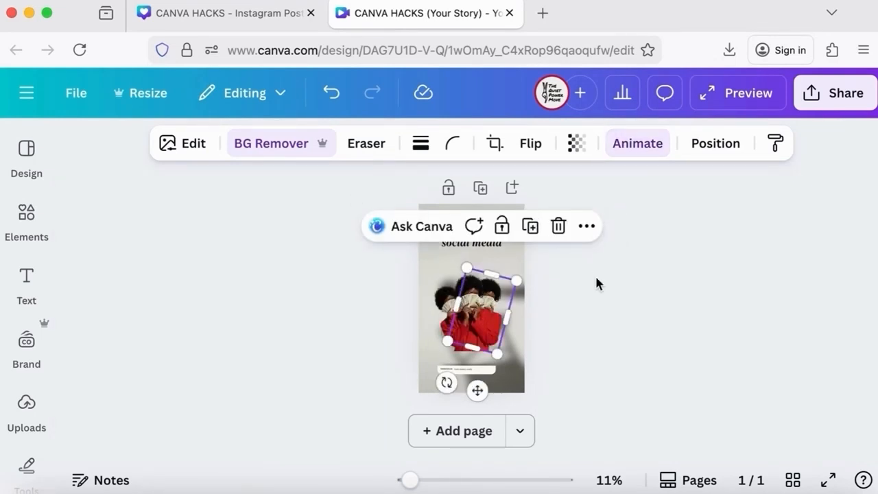
Preview the animated story design
left_click(595, 283)
left_click(749, 112)
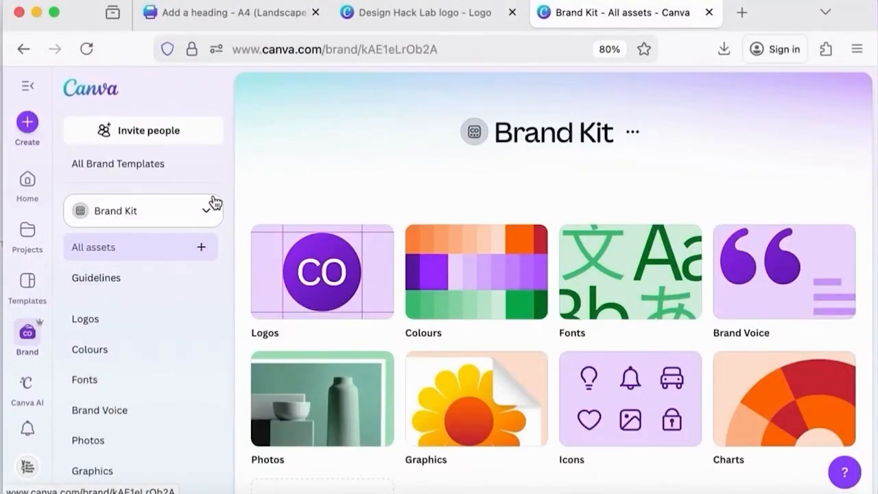
Create a new brand kit named Design Hack Lab
left_click(211, 205)
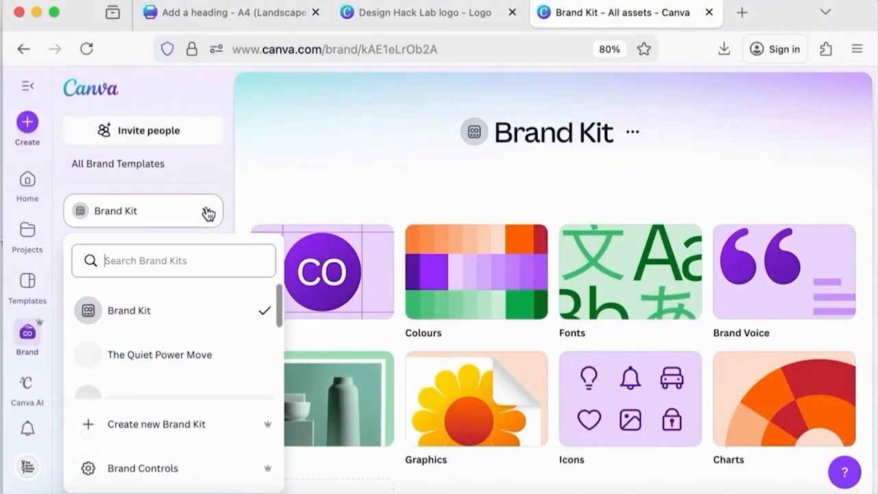
left_click(137, 417)
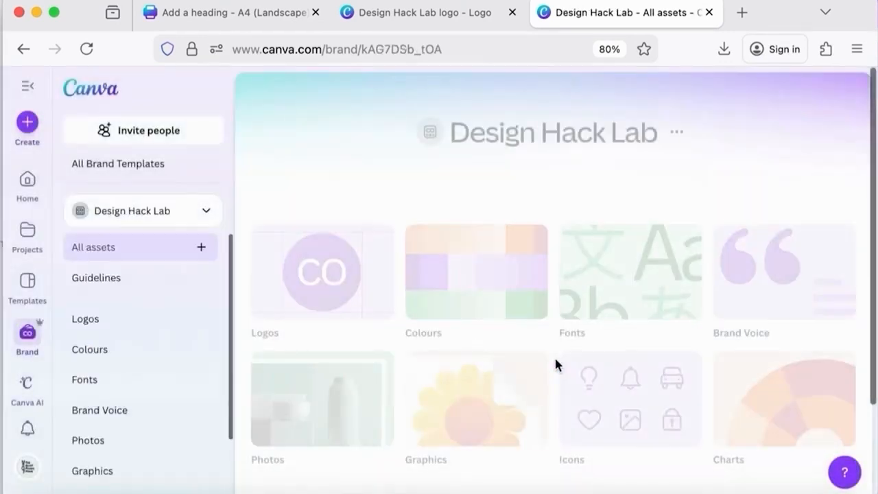
Add the Design Hack Lab logo design as a brand asset in the kit's Logos section
scroll(566, 259, "down", 5)
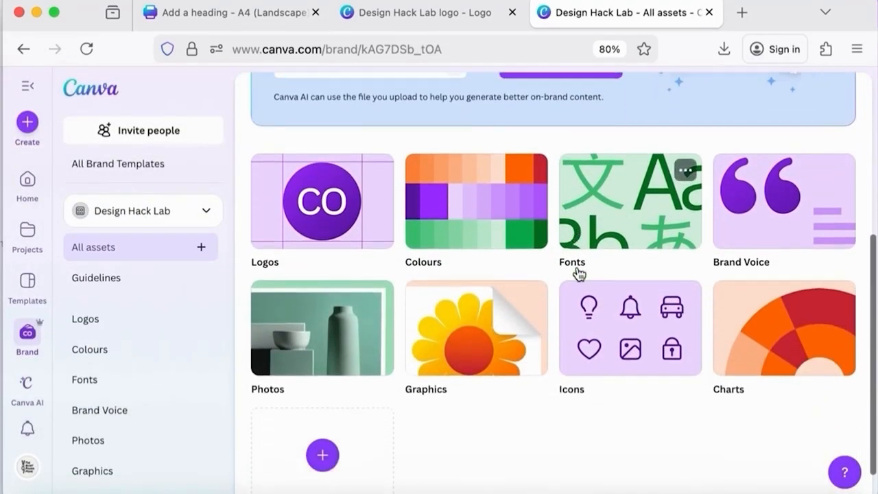
left_click(378, 207)
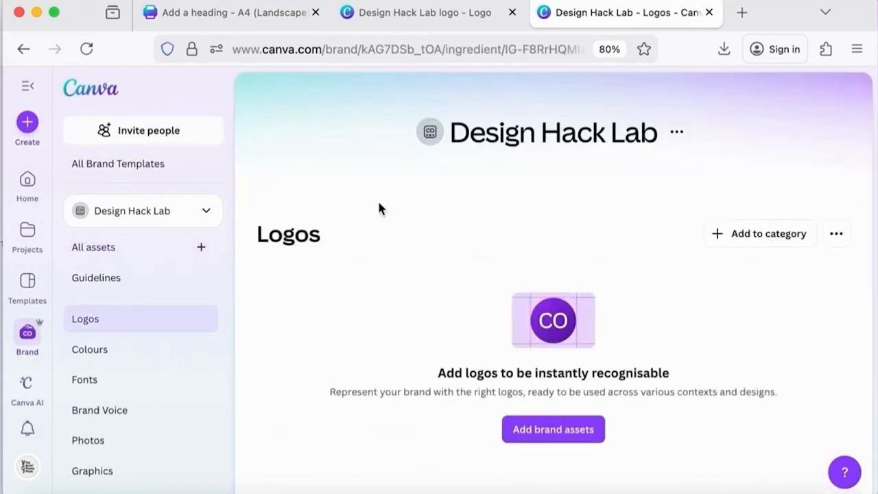
left_click(549, 434)
left_click(544, 395)
left_click(153, 233)
left_click(298, 116)
left_click(734, 388)
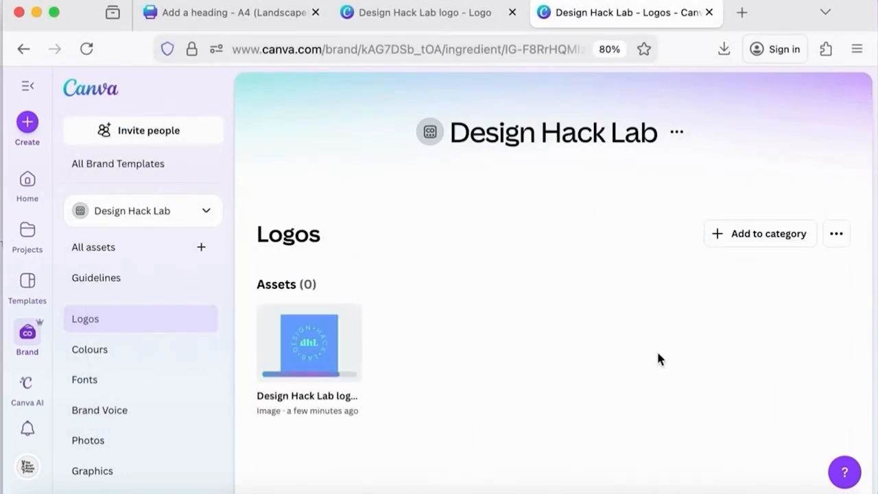
left_click(143, 347)
Search templates for social media post and open the pink gradient Instagram template
left_click(27, 282)
left_click(490, 229)
type("so")
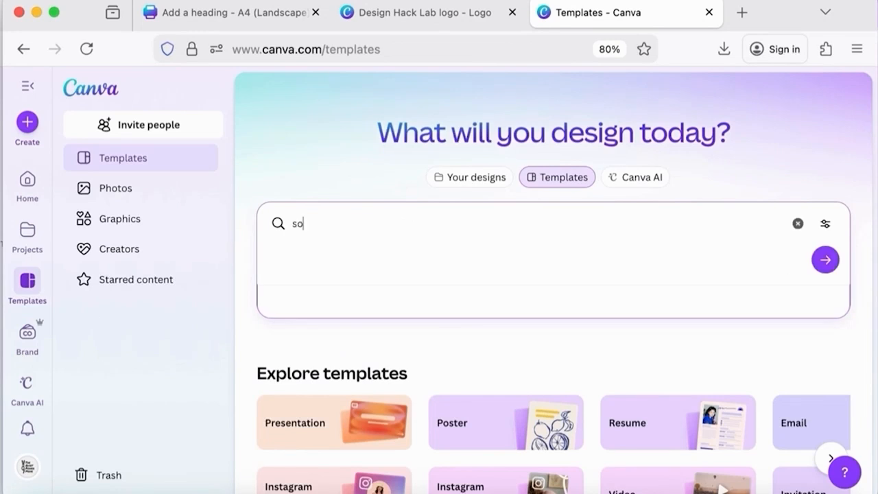
type("cial media")
left_click(461, 337)
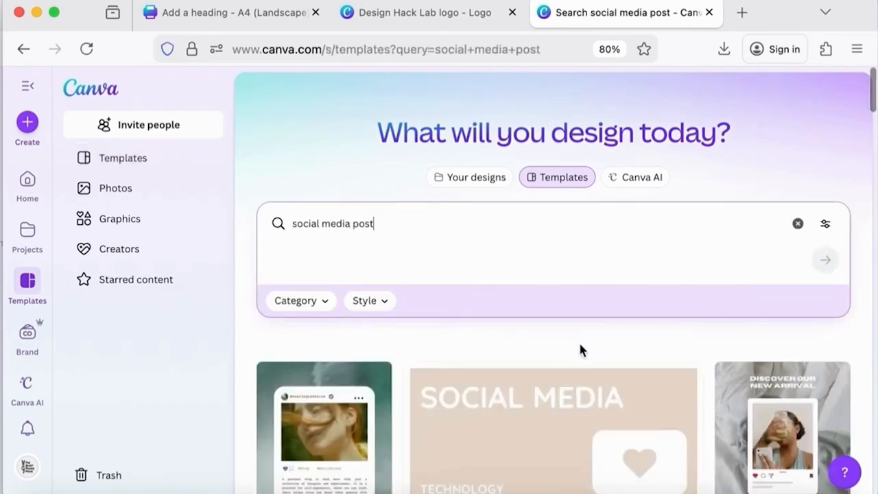
scroll(580, 343, "down", 2)
scroll(582, 351, "down", 6)
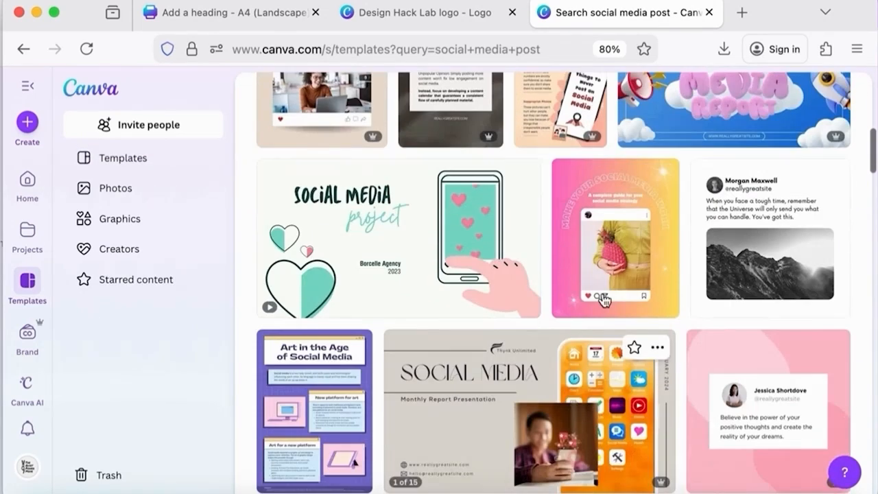
left_click(604, 300)
left_click(642, 265)
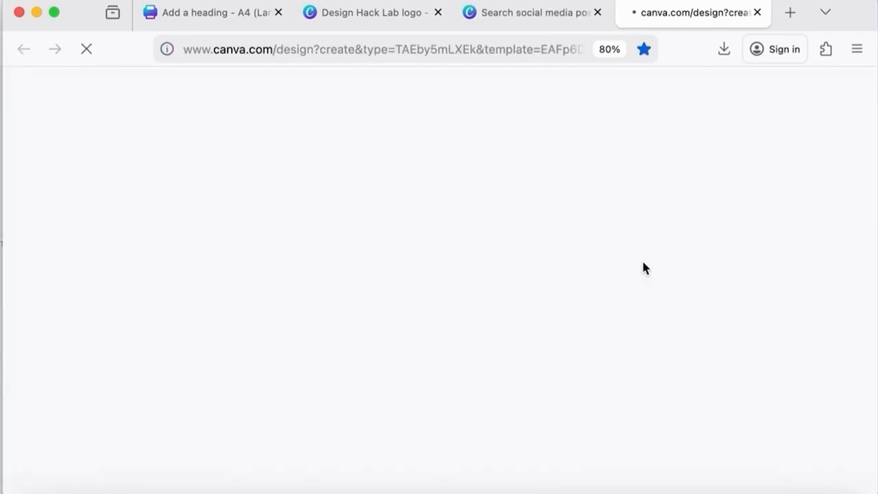
left_click(386, 186)
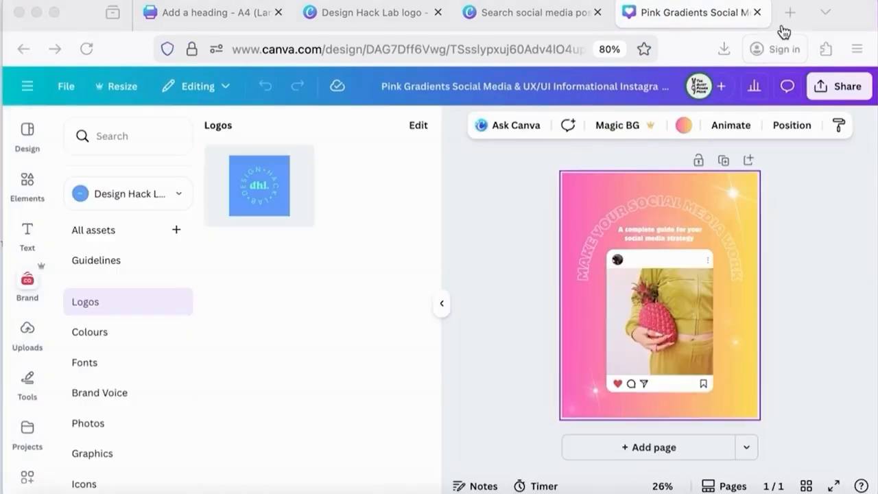
Apply the Design Hack Lab brand colour palette to the template with Shuffle
left_click(683, 127)
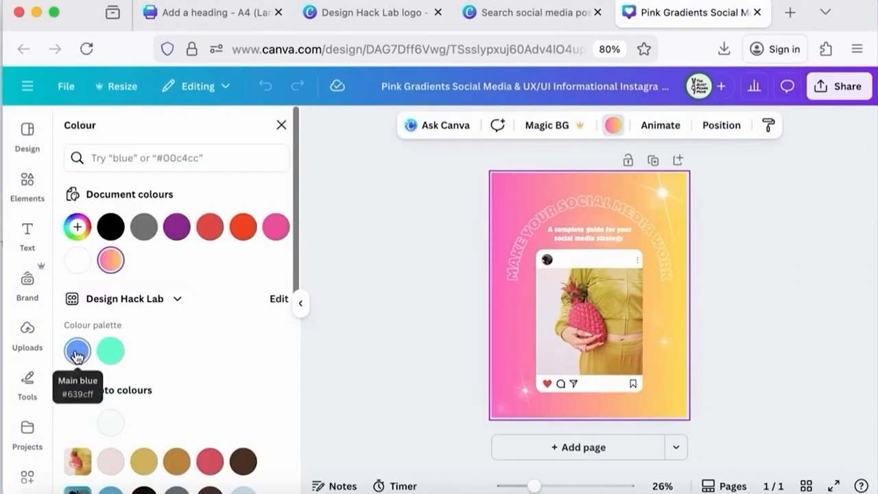
left_click(22, 317)
left_click(117, 363)
left_click(298, 190)
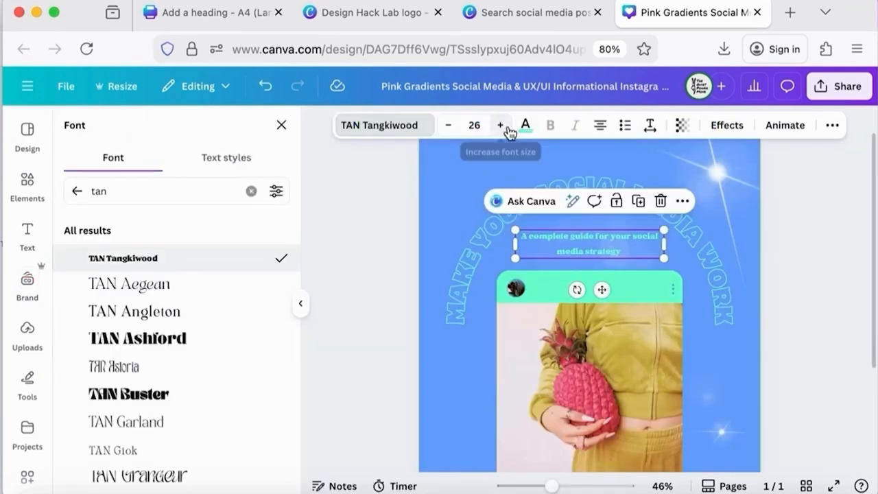
Apply the TAN Tangkiwood font to the subtitle text and set its size to 33
left_click(504, 127)
left_click(503, 126)
left_click(503, 126)
left_click(503, 126)
left_click(504, 127)
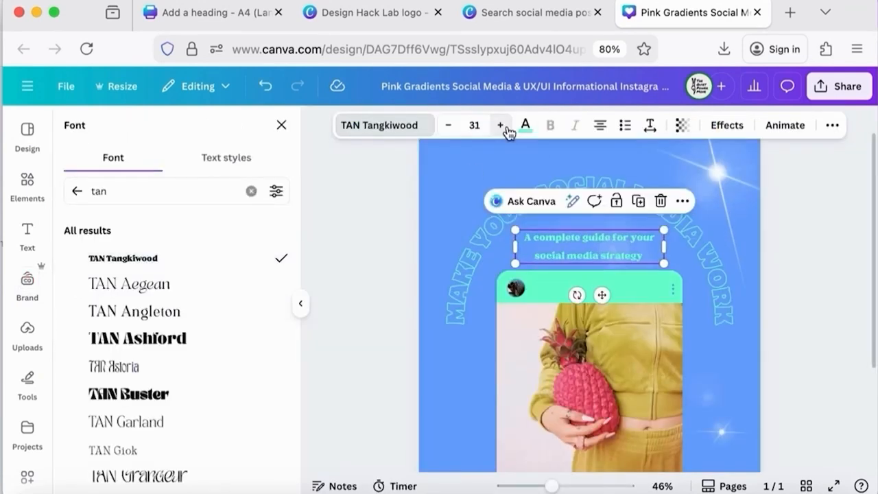
left_click(832, 125)
left_click(650, 126)
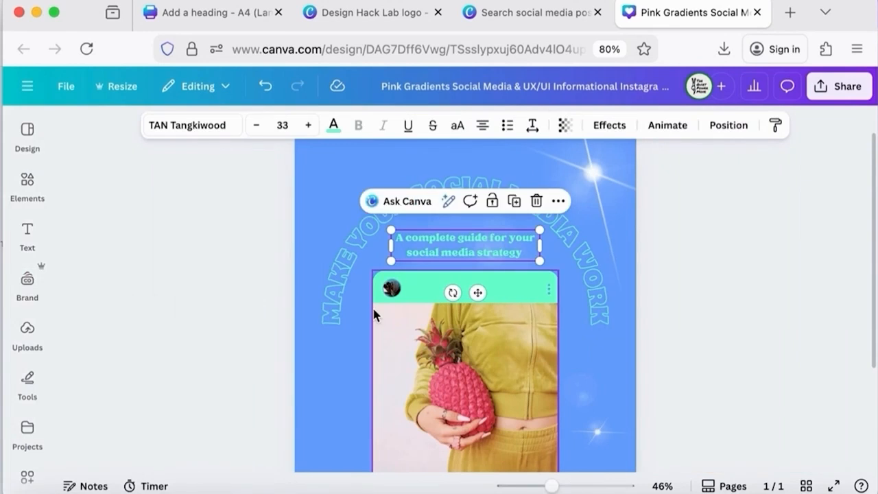
Apply the TAN Tangkiwood font to the curved heading and increase its size to 66.6
left_click(428, 255)
left_click(190, 125)
left_click(130, 297)
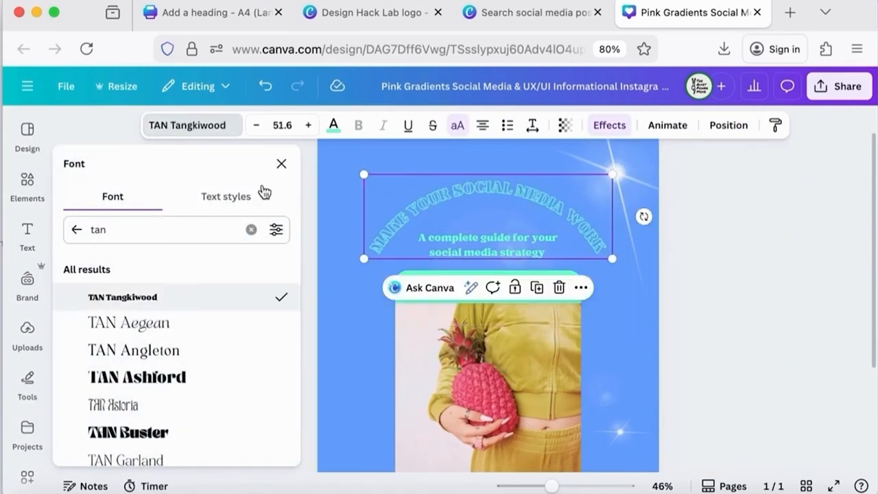
left_click(308, 126)
left_click(309, 127)
left_click(309, 126)
left_click(309, 126)
left_click(309, 126)
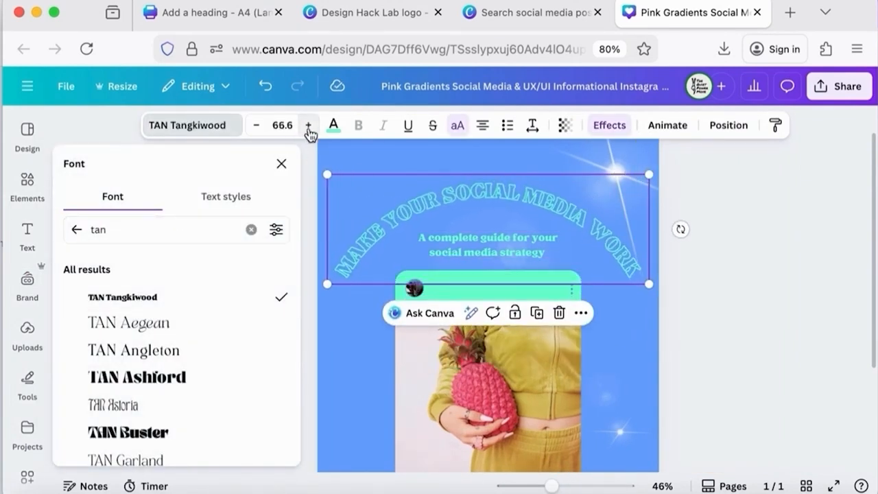
Resize the curved heading's text box and increase its font size to 68.6
left_click(281, 163)
left_click_drag(628, 288, 597, 274)
mouse_move(360, 229)
left_mouse_down()
mouse_move(368, 218)
mouse_move(372, 224)
left_mouse_up()
left_click(310, 126)
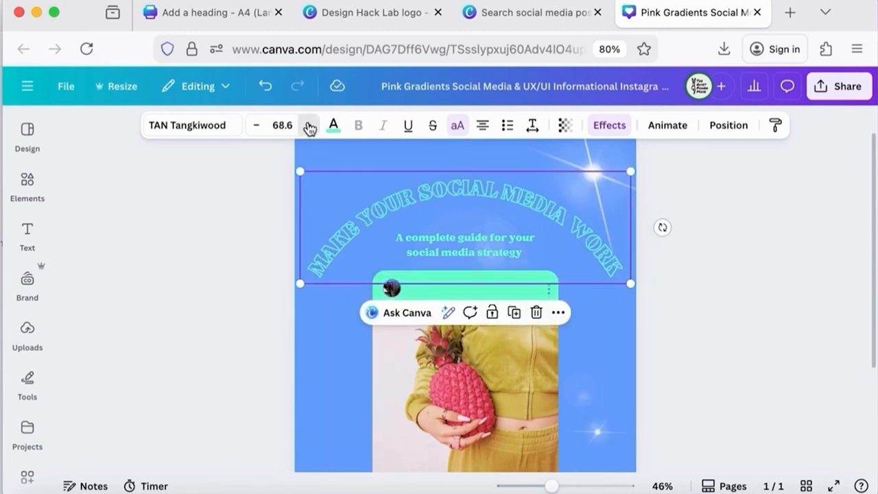
left_click_drag(630, 283, 588, 251)
Apply the Poppins font to the subtitle text and set its size to 27
left_click(507, 251)
left_click(209, 129)
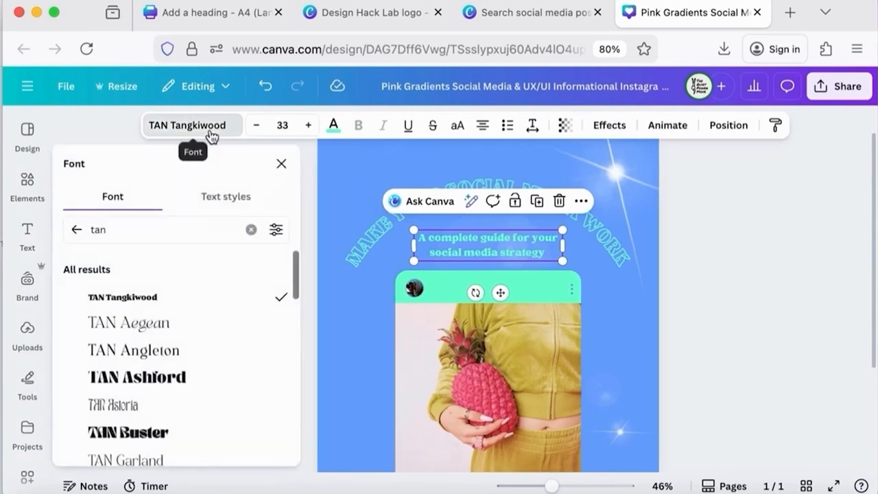
left_click(226, 302)
left_click(256, 129)
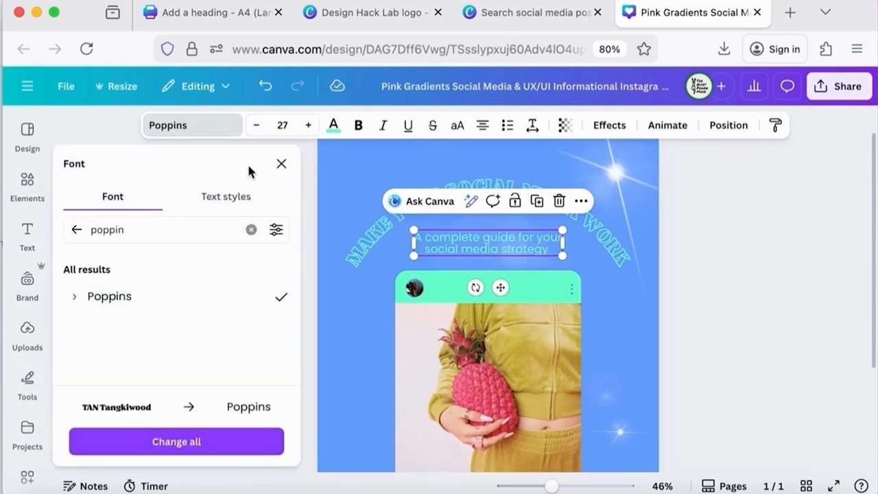
left_click(281, 163)
Move the subtitle text slightly upward under the curved heading
left_click(699, 293)
scroll(712, 291, "down", 3)
scroll(711, 290, "up", 3)
left_click_drag(506, 274, 505, 266)
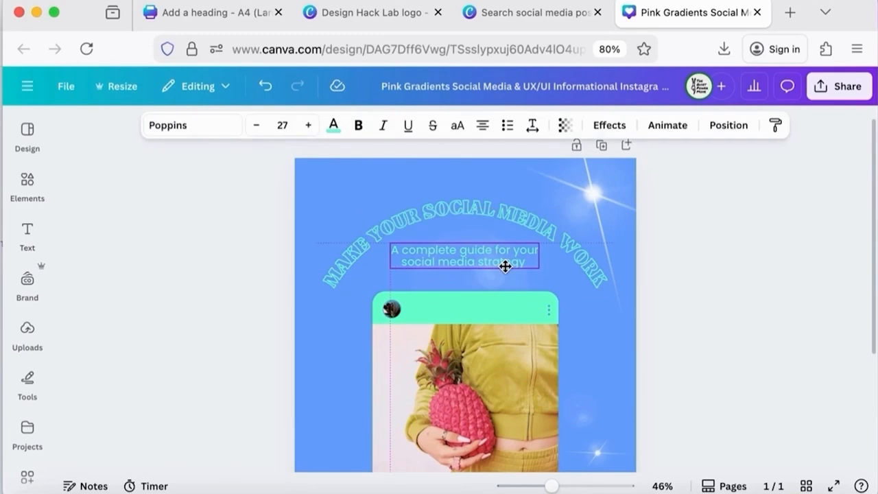
Add a second page and apply the Beige Aesthetic Enjoy Every Moment Instagram Post template to it
left_click(25, 147)
left_click(26, 147)
scroll(745, 295, "down", 3)
left_click(469, 449)
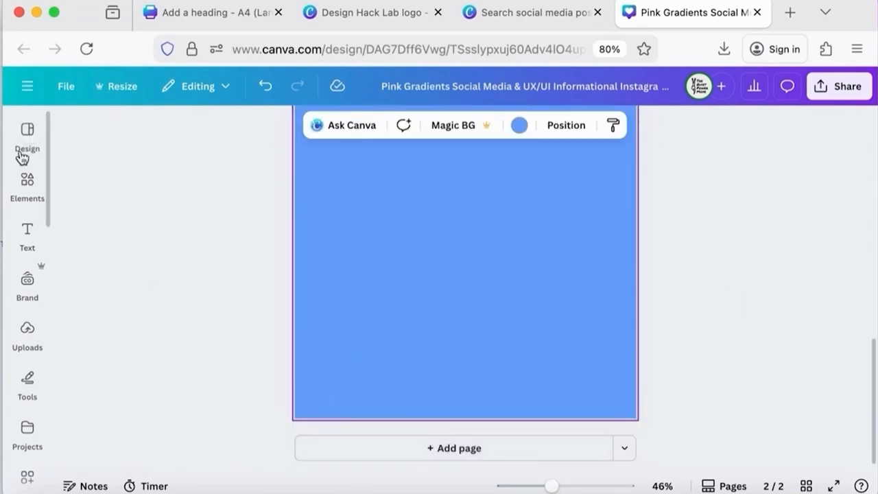
left_click(21, 155)
scroll(189, 400, "down", 6)
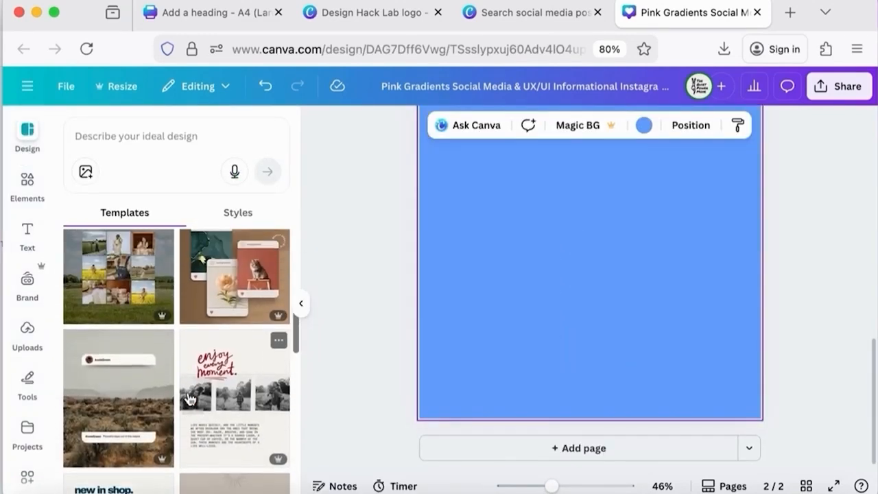
left_click(190, 400)
scroll(365, 273, "up", 5)
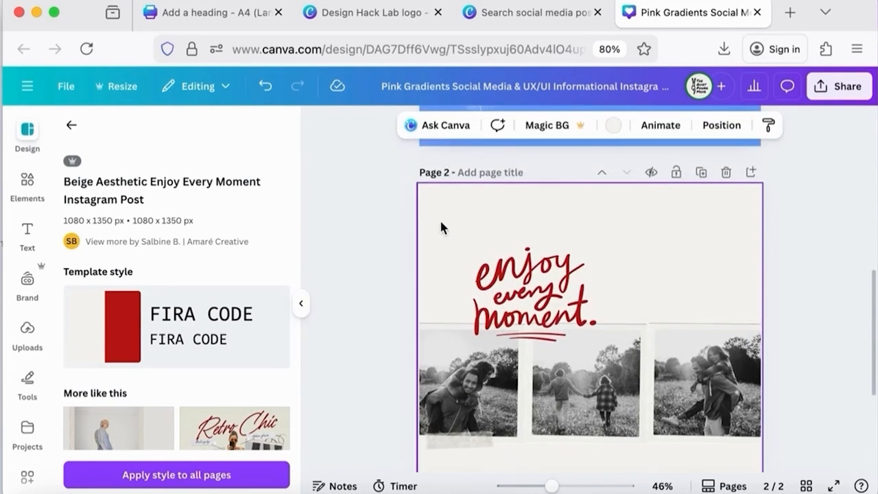
Apply the Design Hack Lab brand colour palette to page 2 with Shuffle
left_click(27, 287)
left_click(108, 369)
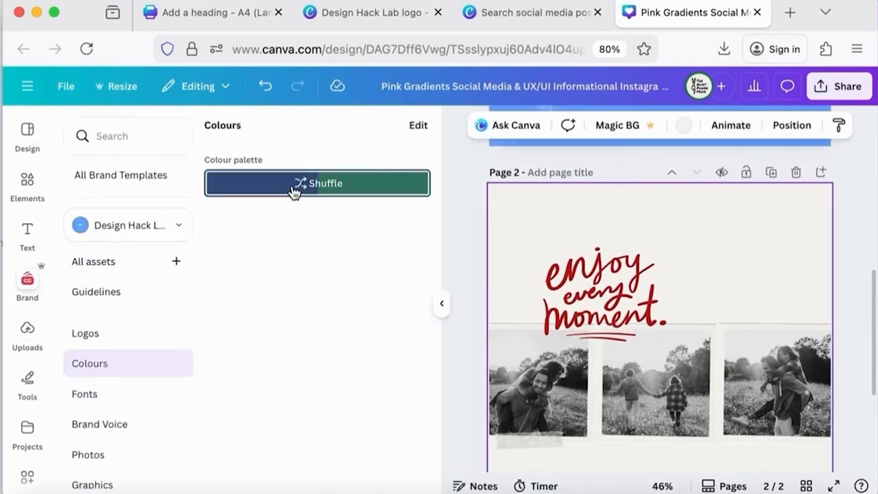
left_click(294, 190)
left_click(441, 303)
scroll(696, 302, "down", 3)
scroll(697, 303, "down", 1)
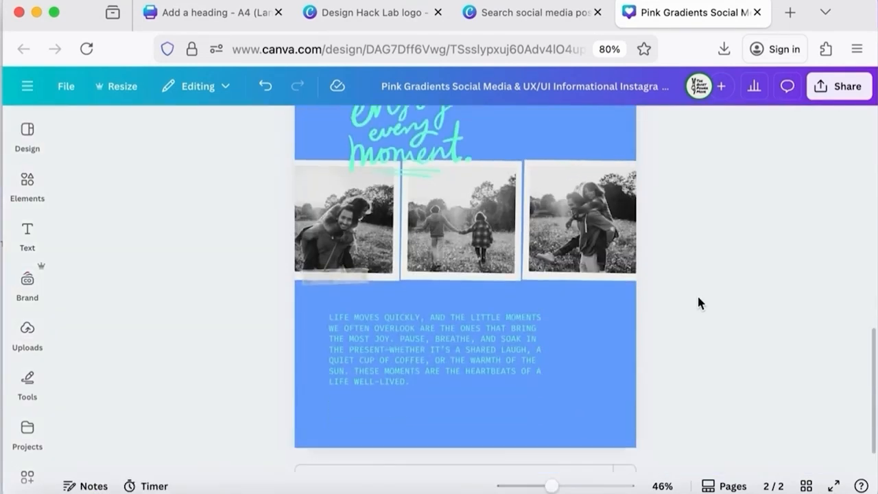
Apply the Poppins font to the page 2 body paragraph and set its size to 23
left_click(502, 378)
left_click(226, 129)
type("poppin")
left_click(110, 296)
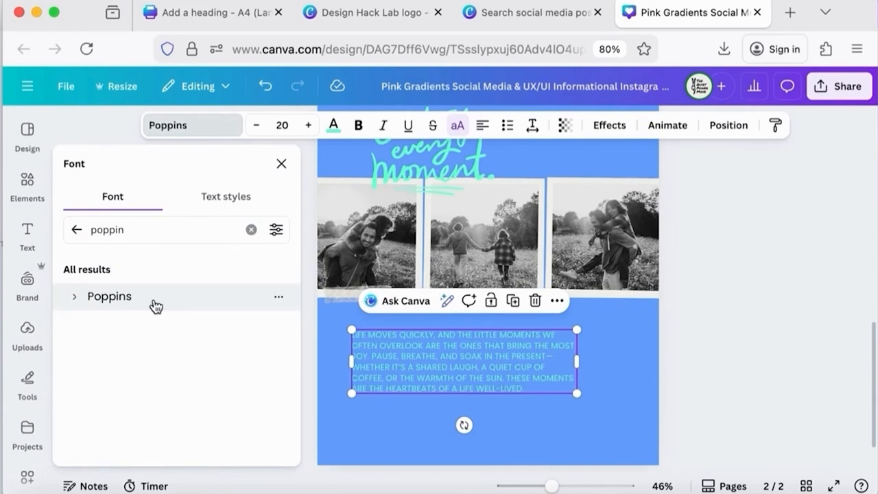
left_click(308, 125)
left_click(308, 125)
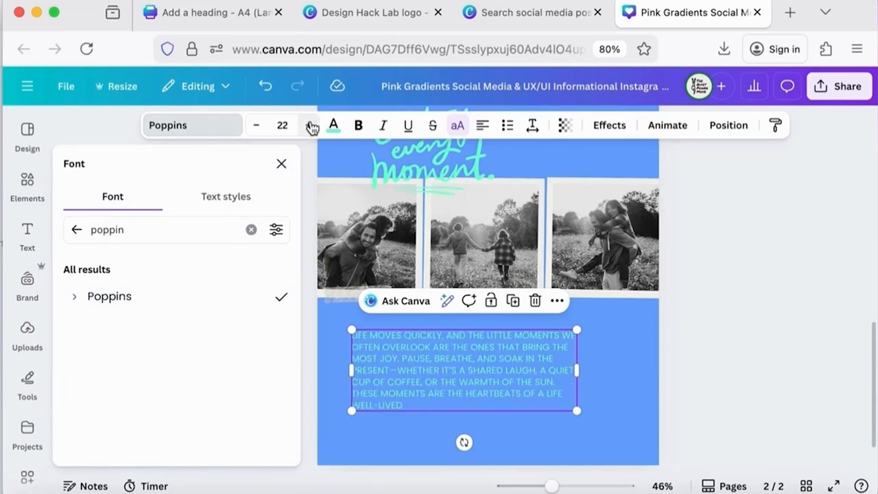
left_click(308, 125)
Recolour the body paragraph text using the custom colour picker
left_click(334, 124)
left_click(77, 267)
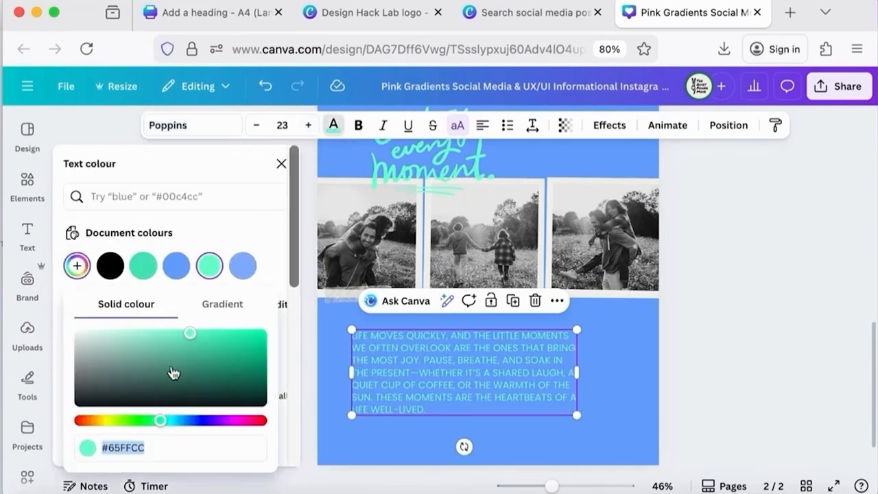
left_click(281, 163)
left_click(756, 256)
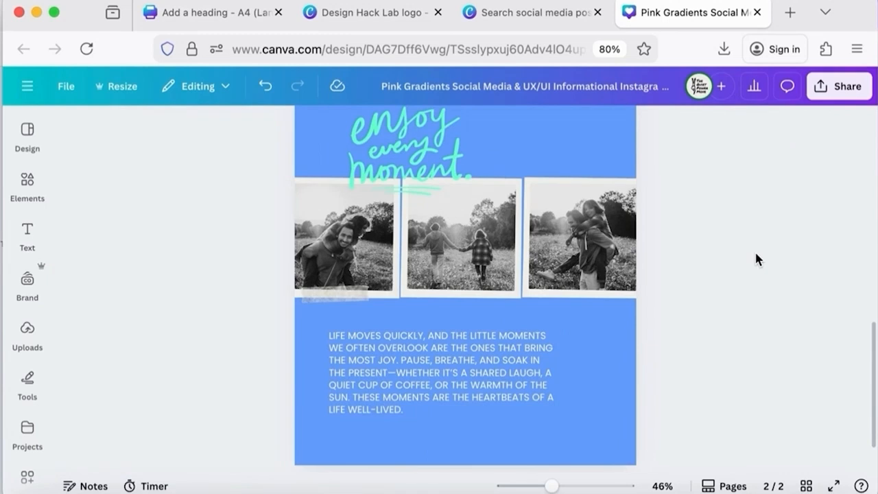
Add a third page and apply an About Me fashion template from the design templates
scroll(768, 334, "up", 5)
scroll(767, 334, "down", 8)
left_click(547, 447)
left_click(28, 150)
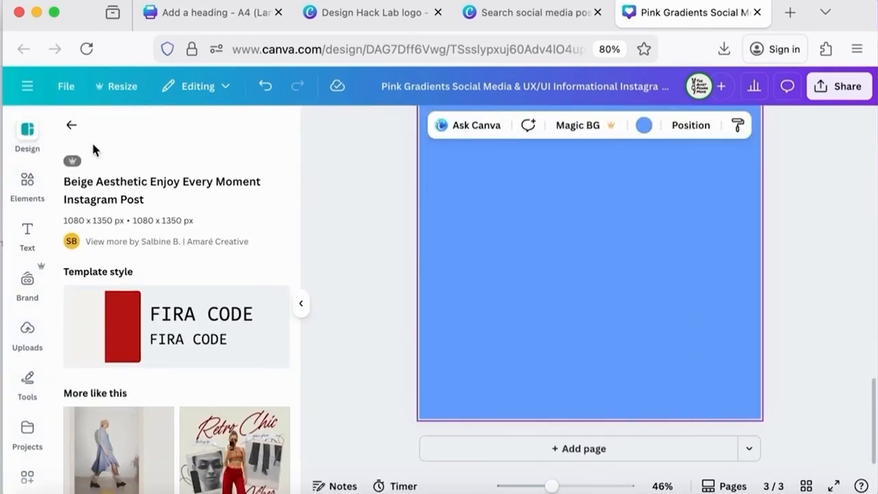
left_click(70, 125)
scroll(193, 336, "down", 5)
scroll(194, 335, "down", 10)
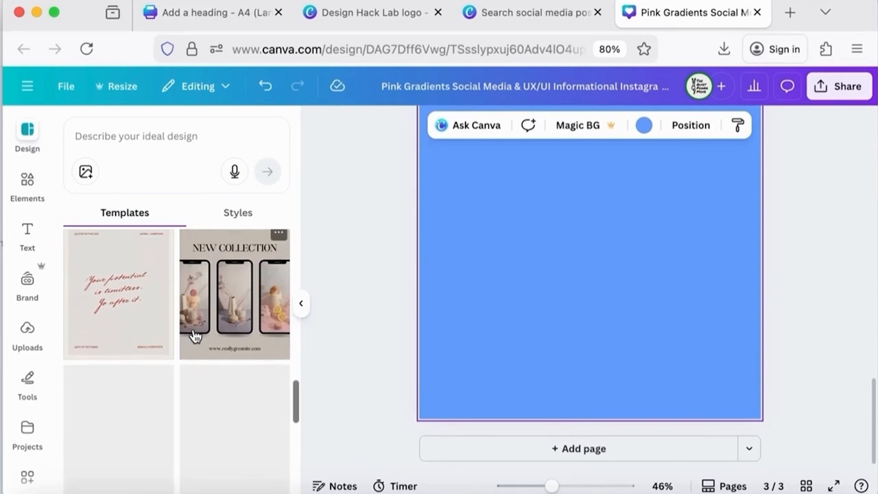
scroll(195, 336, "down", 10)
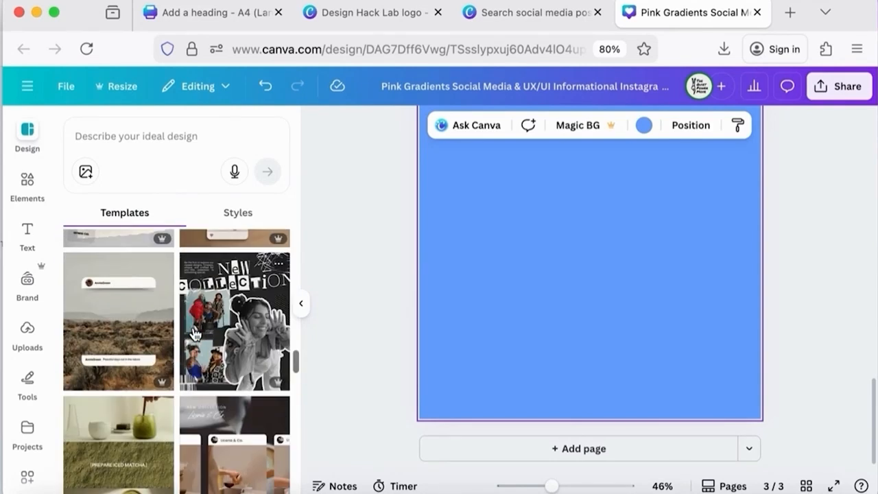
scroll(195, 335, "down", 3)
left_click(241, 302)
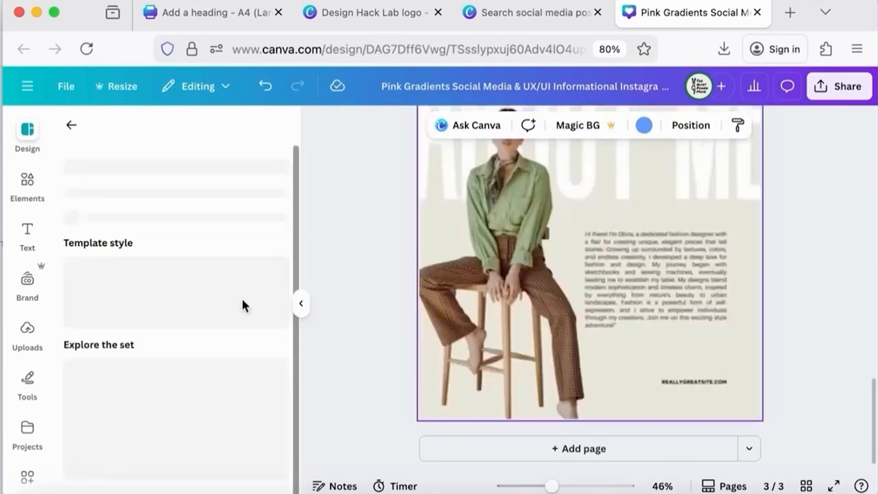
left_click(300, 303)
scroll(656, 314, "up", 3)
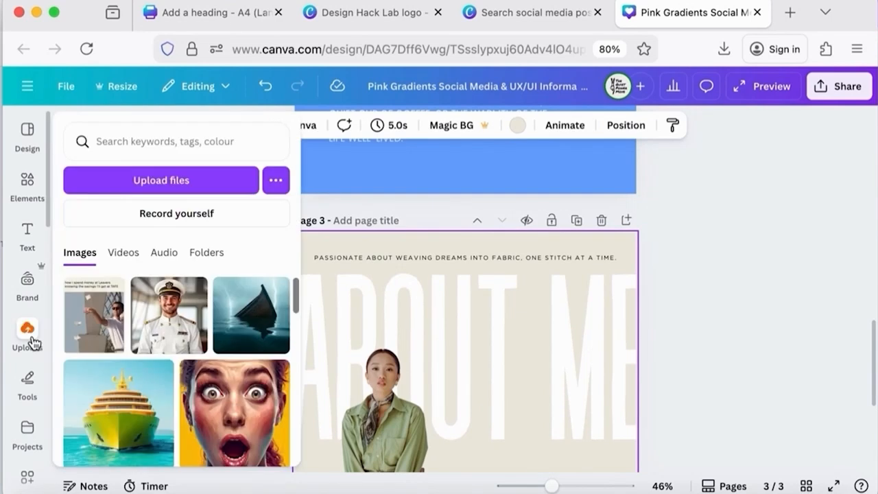
Apply the Design Hack Lab brand colour palette to page 3 with Shuffle
left_click(28, 282)
left_click(306, 184)
left_click(442, 303)
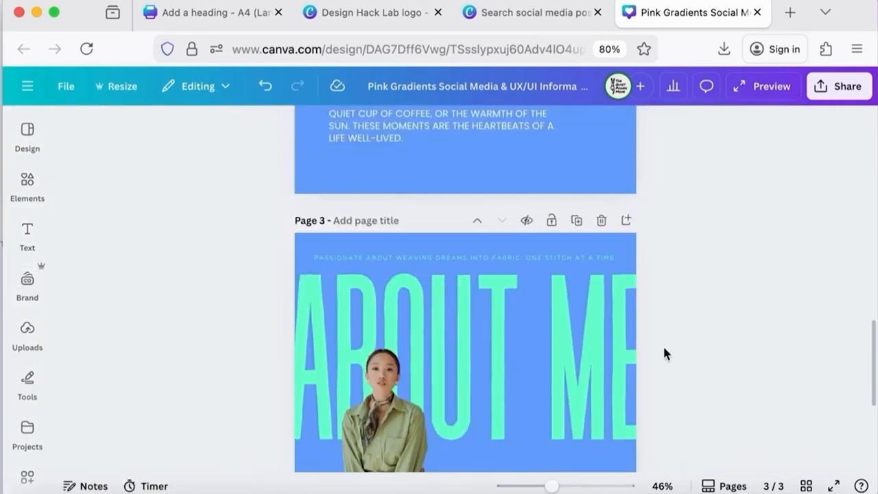
Recolour the About Me page's small text and apply the new colour throughout with Change all
scroll(662, 345, "down", 5)
left_click(588, 320)
left_click(333, 126)
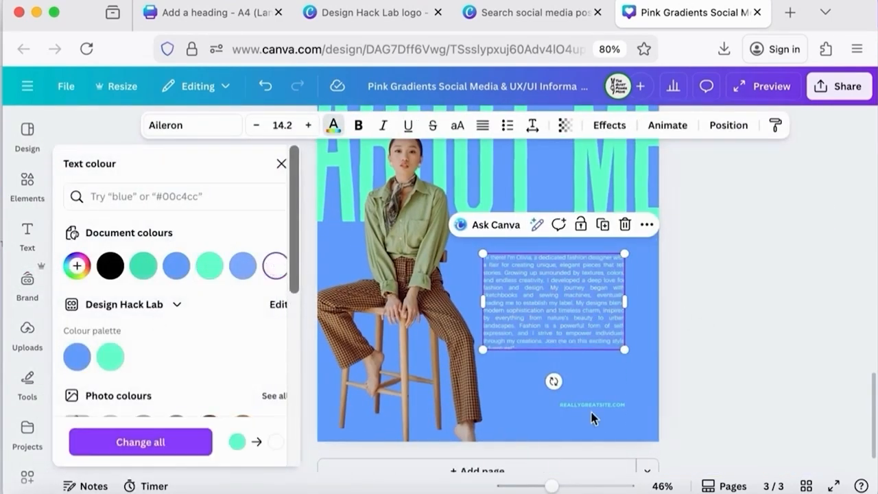
left_click(551, 402)
left_click(668, 241)
scroll(712, 254, "up", 5)
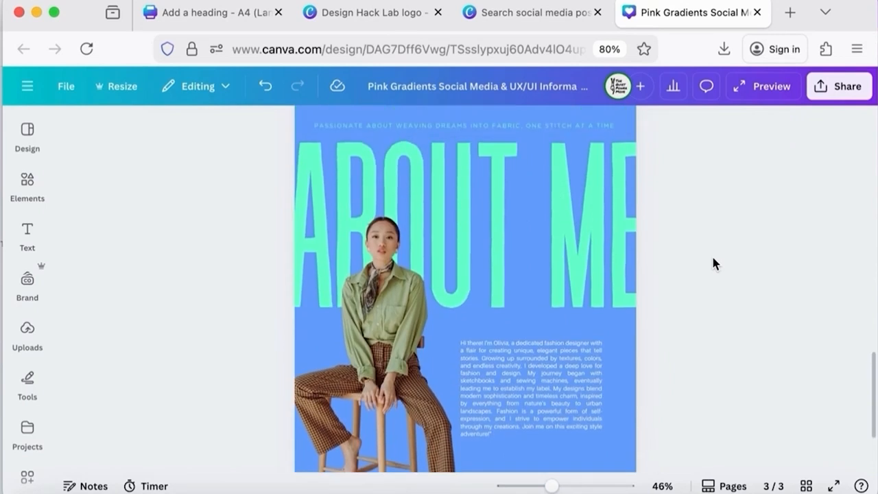
left_click(439, 224)
left_click(333, 126)
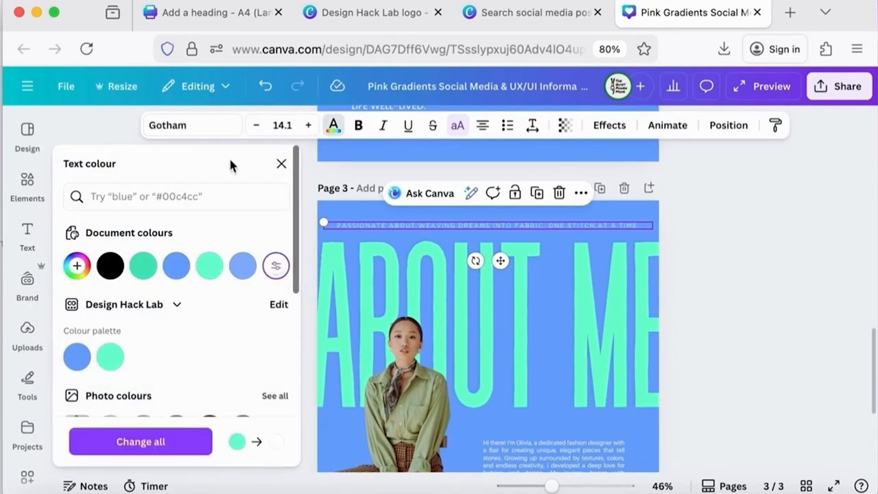
left_click(192, 125)
left_click(110, 297)
left_click(144, 442)
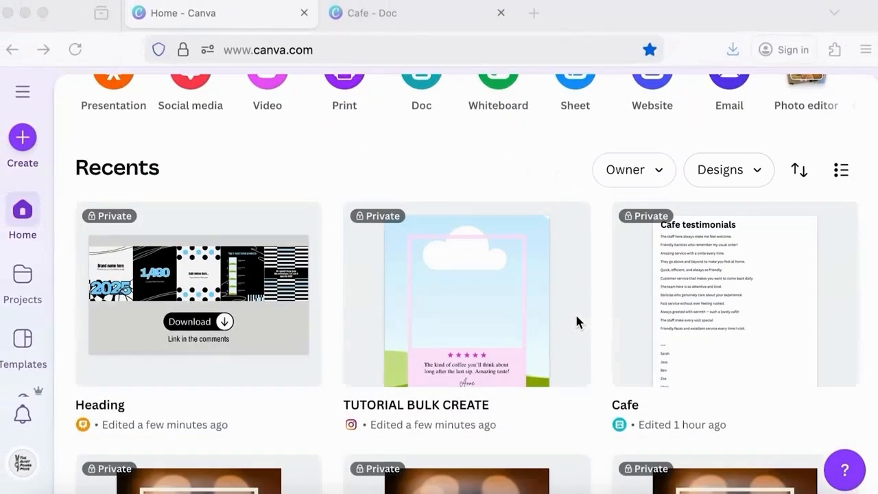
Open the TUTORIAL BULK CREATE design and search Canva apps for Bulk Create
scroll(570, 312, "up", 1)
left_click(507, 317)
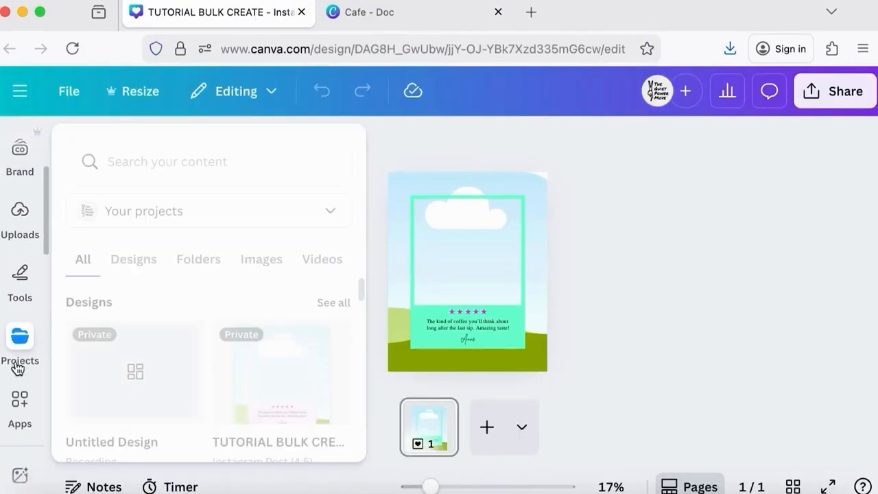
left_click(19, 380)
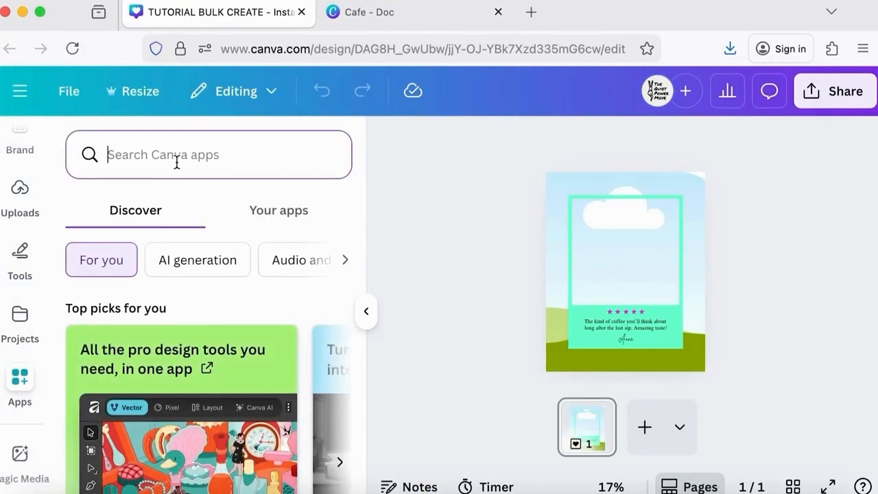
type("Bulk Cr")
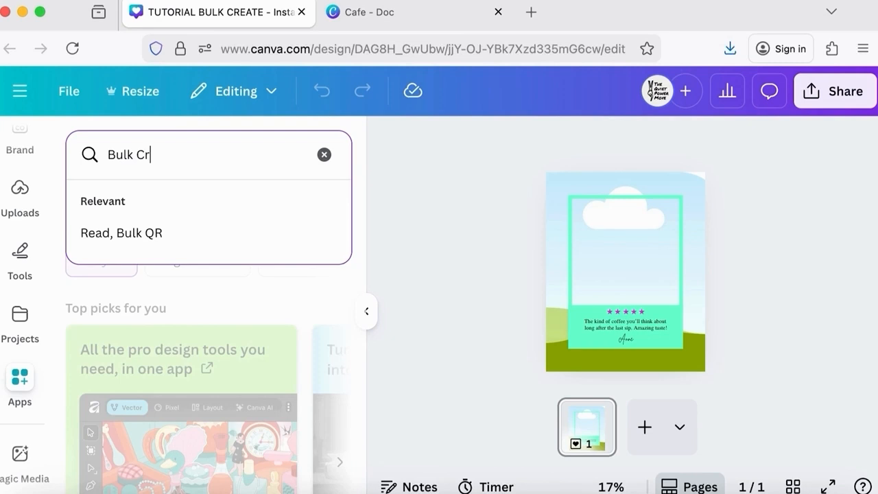
type("eate")
key("Return")
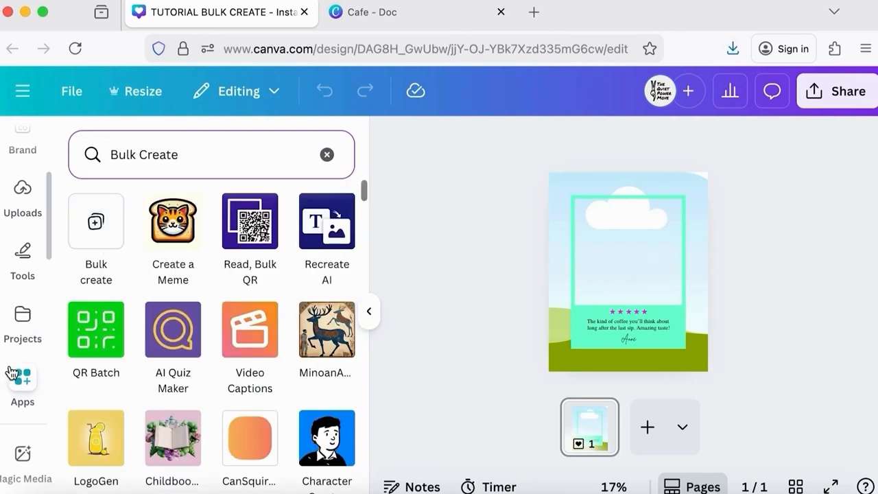
Open Bulk create and choose to enter the data manually
scroll(16, 357, "down", 5)
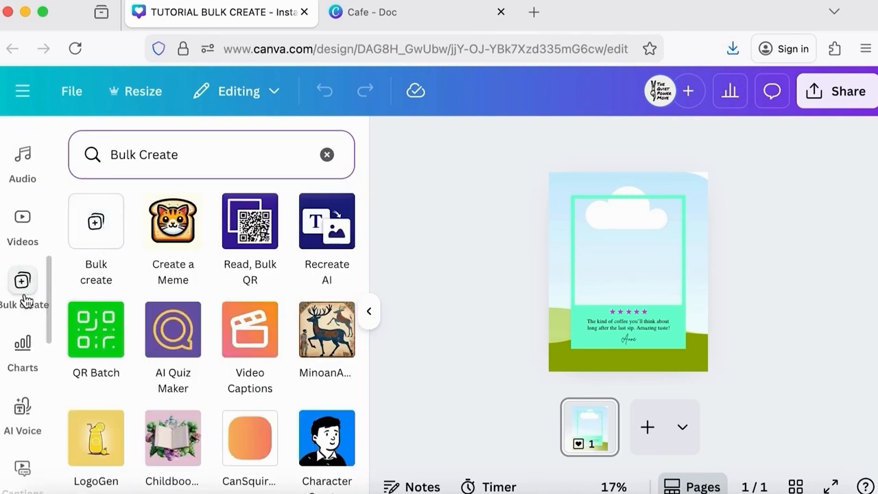
left_click(22, 281)
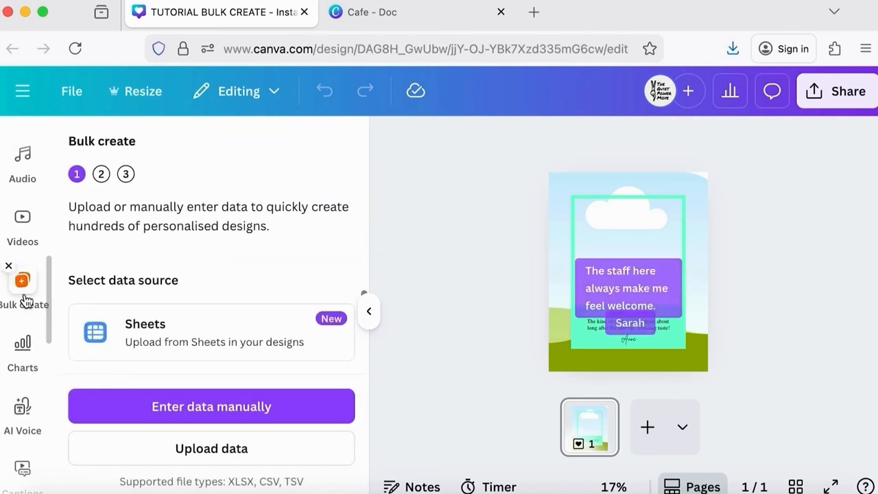
left_click(236, 412)
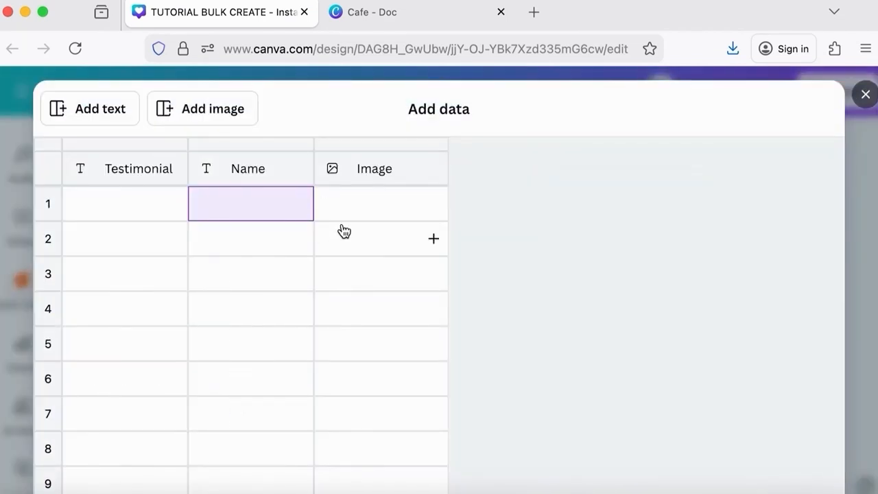
Copy the testimonial sentences from the Cafe doc and paste them into the Testimonial column starting at row 1
left_click(402, 12)
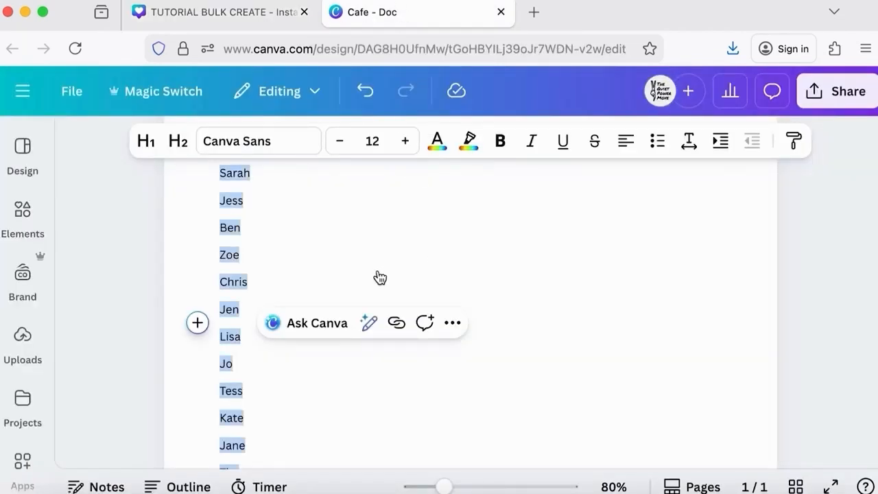
left_click(349, 259)
scroll(404, 210, "up", 10)
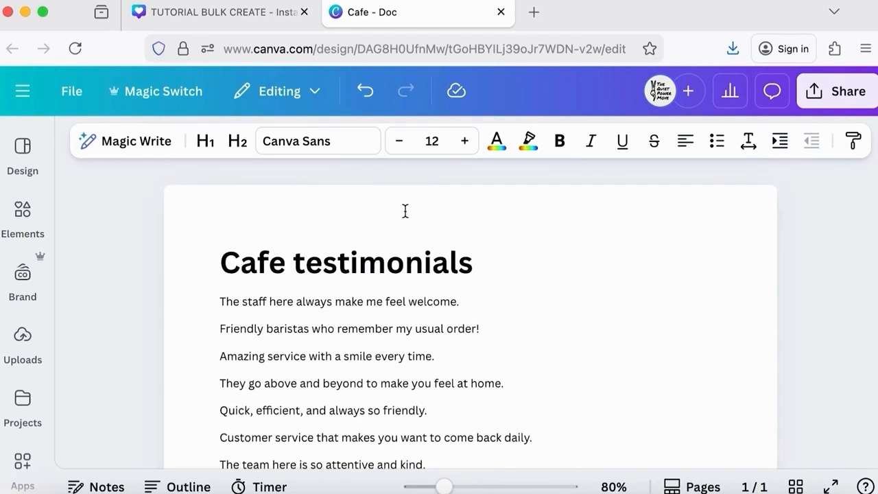
scroll(398, 322, "down", 12)
scroll(397, 333, "up", 3)
scroll(397, 333, "up", 5)
scroll(396, 335, "down", 1)
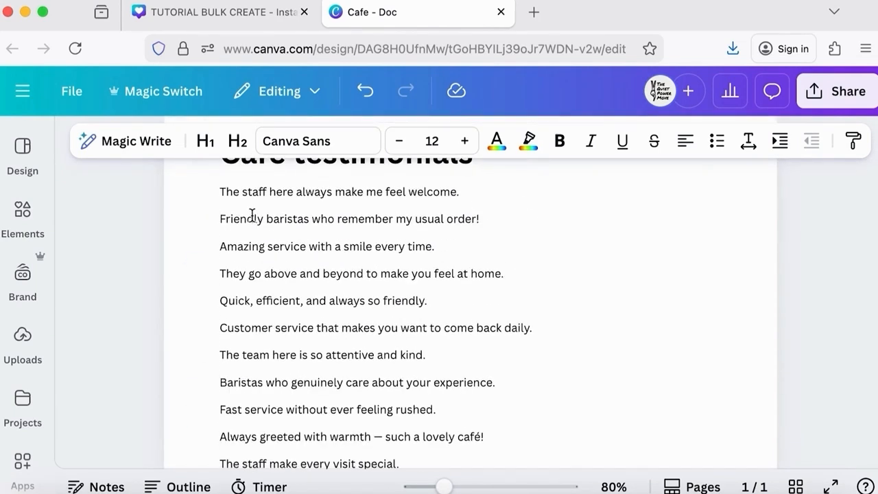
left_click_drag(220, 192, 496, 370)
key("super+c")
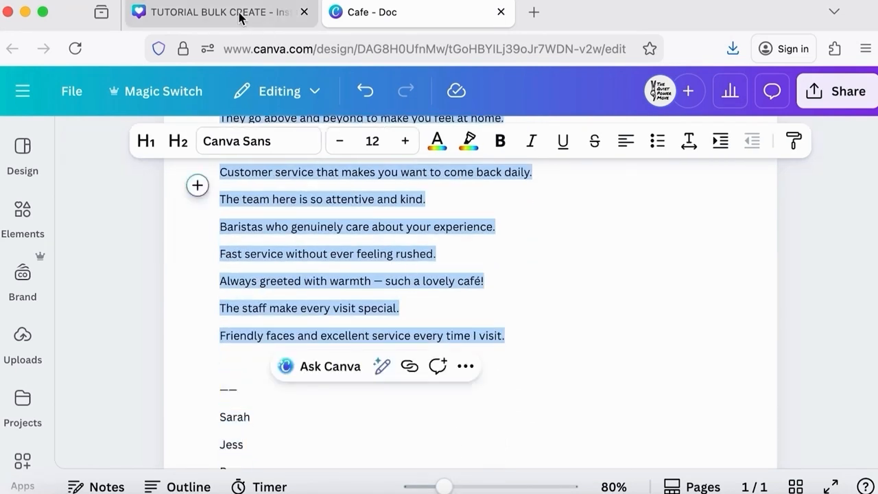
left_click(237, 13)
left_click(158, 201)
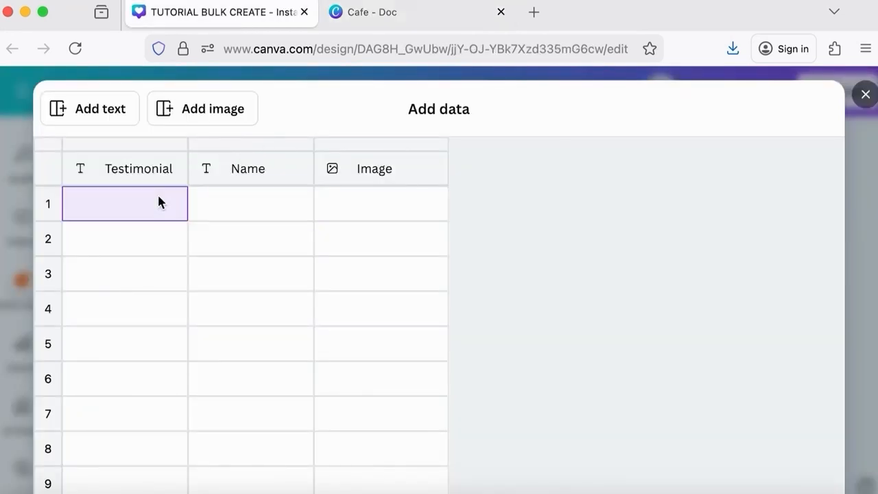
key("super+v")
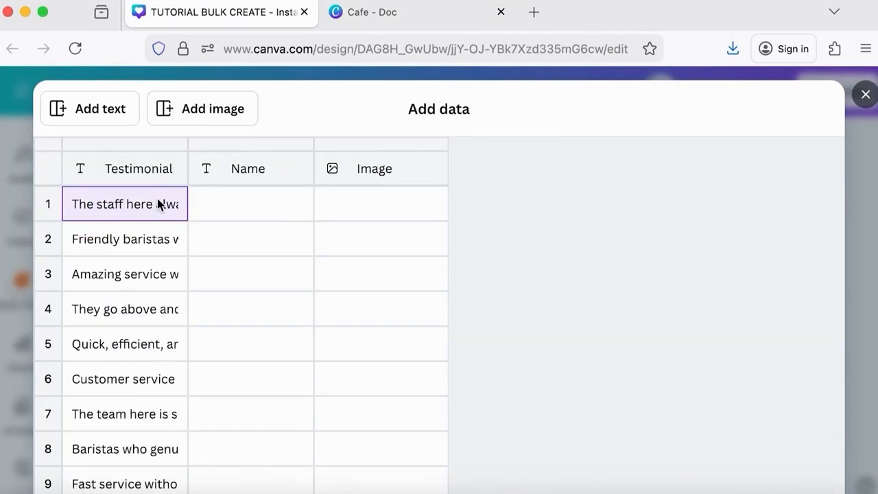
Copy the customer names list from the Cafe doc, paste it into the Name column, and finish adding the data
left_click(377, 14)
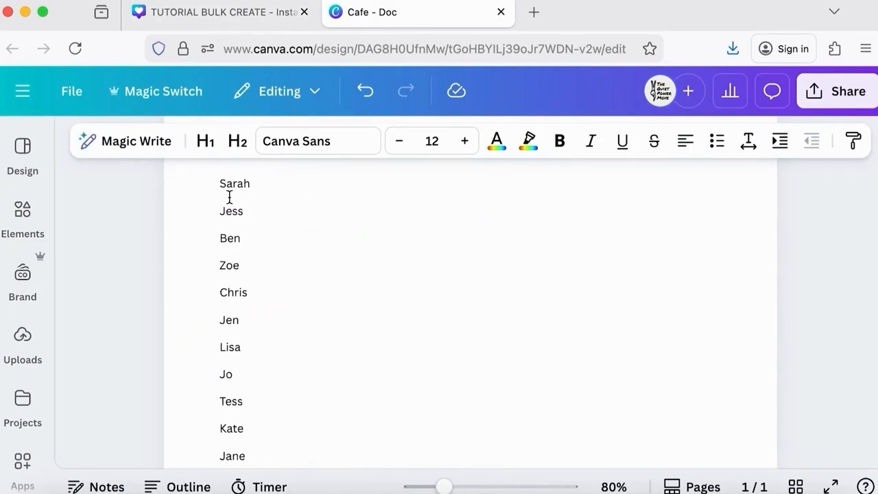
left_click_drag(220, 184, 337, 400)
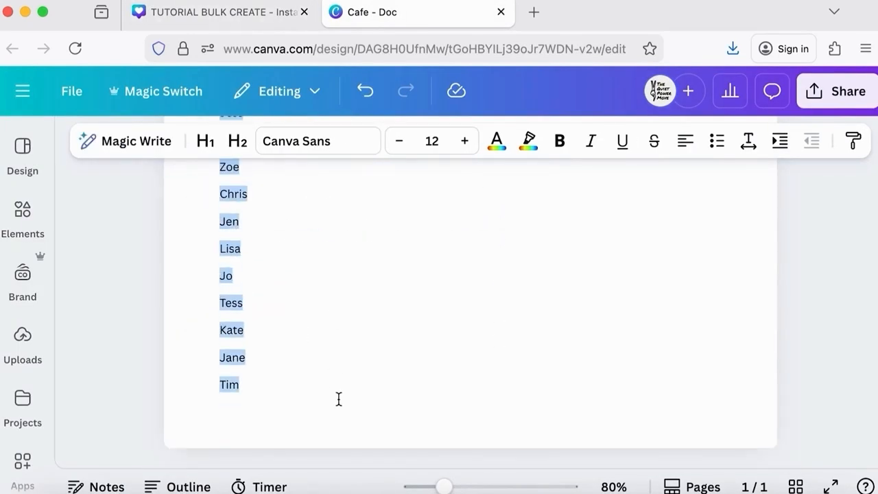
key("super+c")
left_click(236, 14)
left_click(243, 196)
key("super+v")
left_click(393, 203)
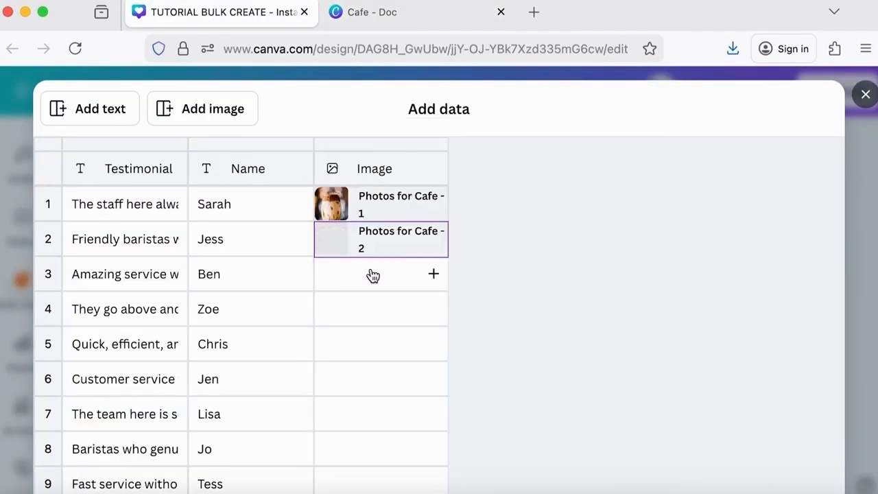
left_click(372, 274)
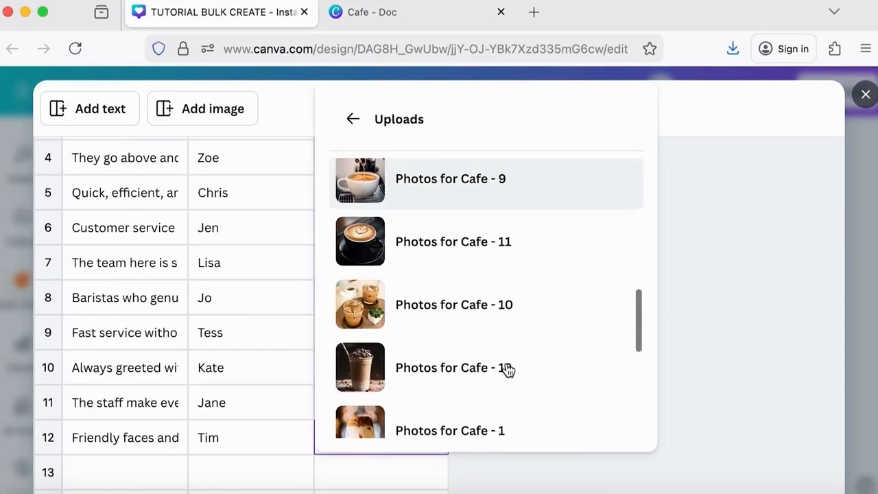
left_click(507, 370)
left_click(792, 461)
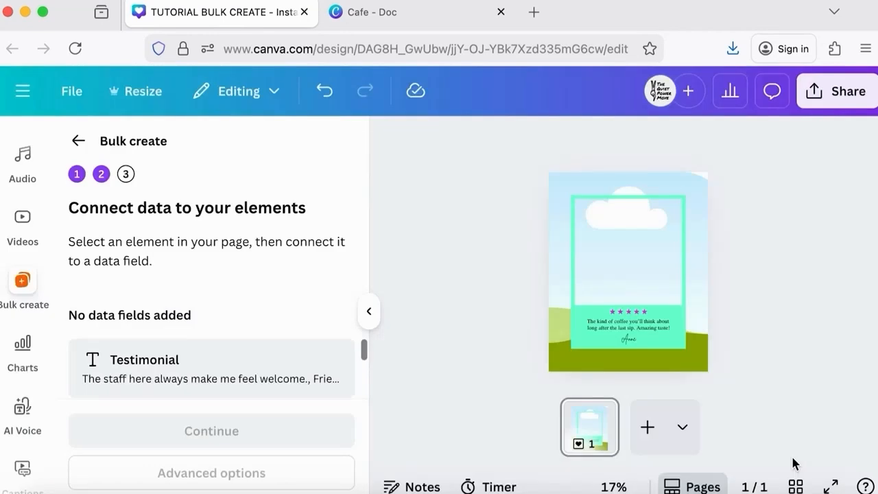
Connect the review text box to the Testimonial field and the signature text to the Name field
left_click(662, 330)
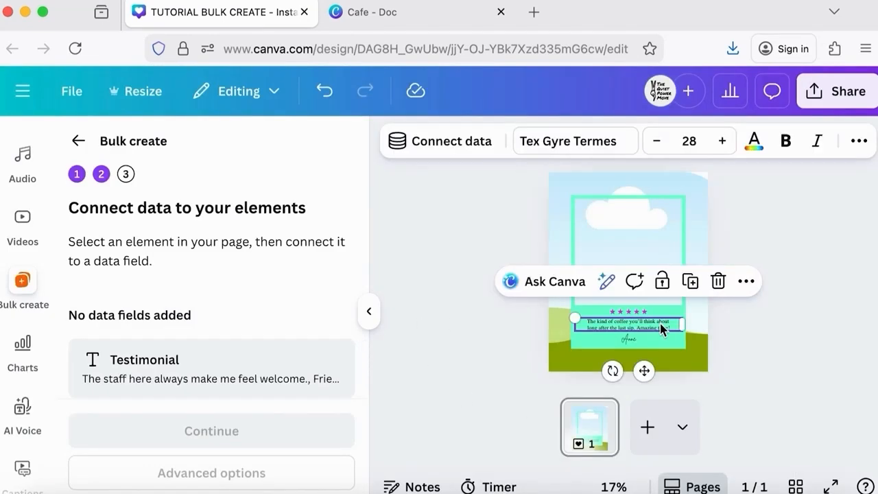
left_click(455, 146)
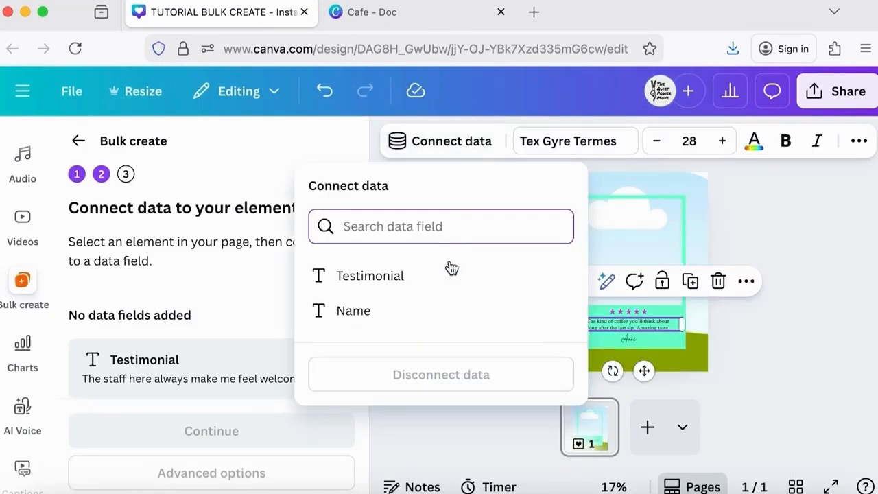
left_click(450, 276)
left_click(634, 341)
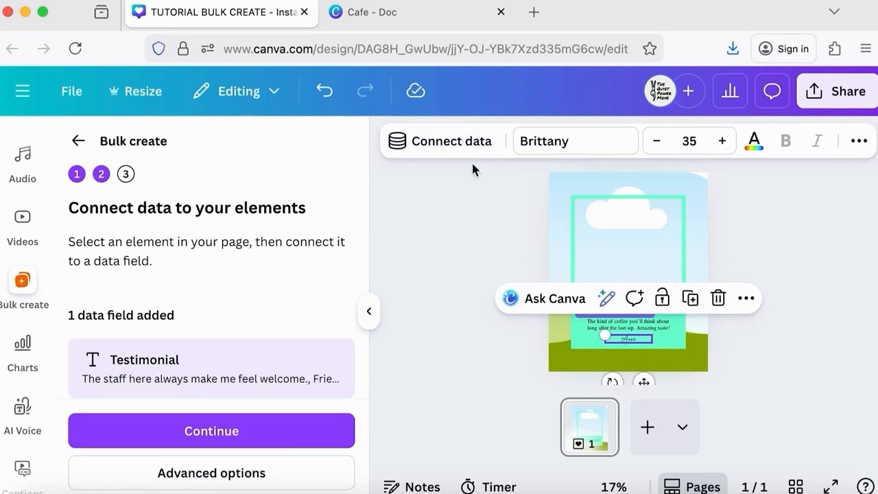
left_click(454, 144)
left_click(437, 312)
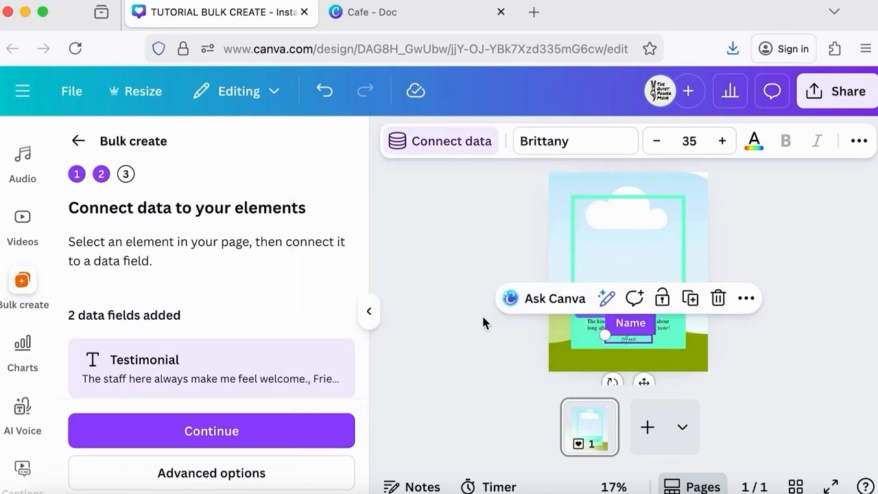
Connect the background photo to the Image data field and create all 12 designs from the data
left_click(697, 204)
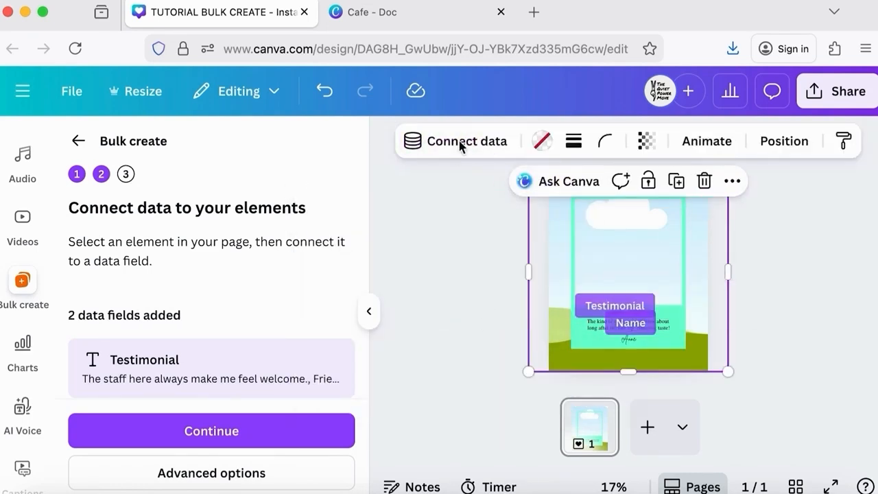
left_click(460, 144)
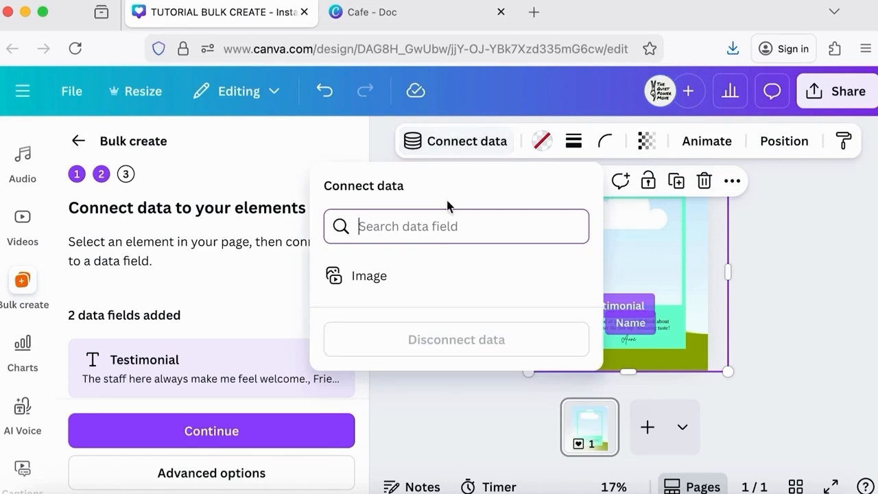
left_click(415, 280)
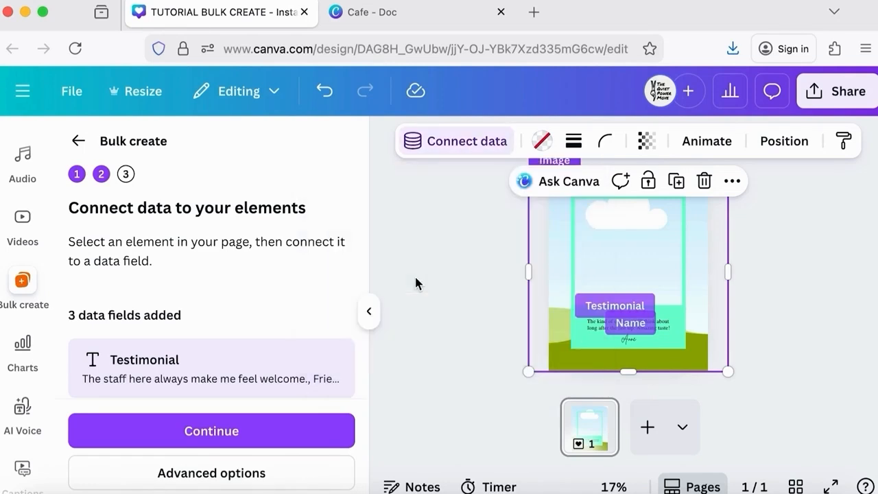
left_click(250, 430)
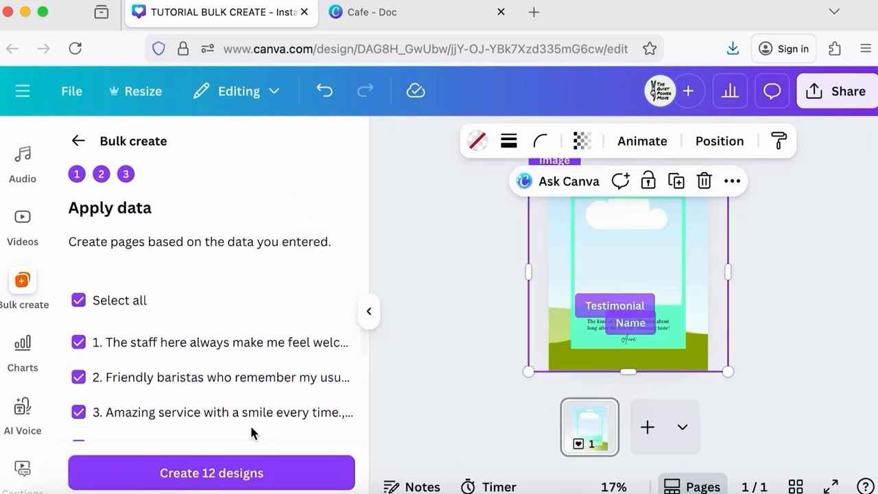
left_click(249, 474)
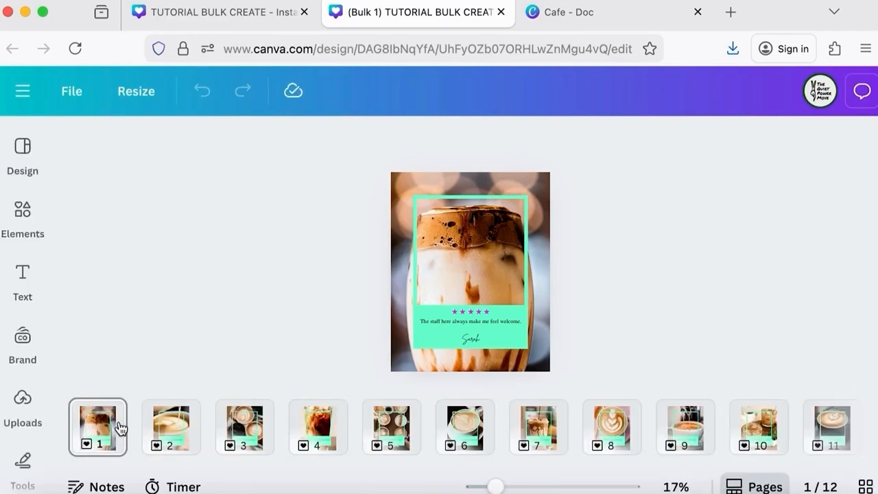
Copy and resize all 12 generated pages to 800 × 800px
left_click(114, 426)
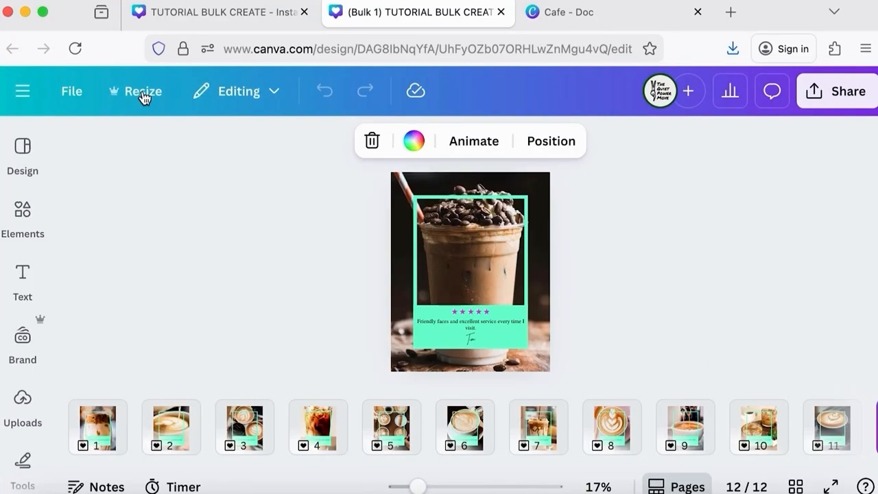
left_click(142, 98)
scroll(206, 236, "down", 3)
left_click(208, 273)
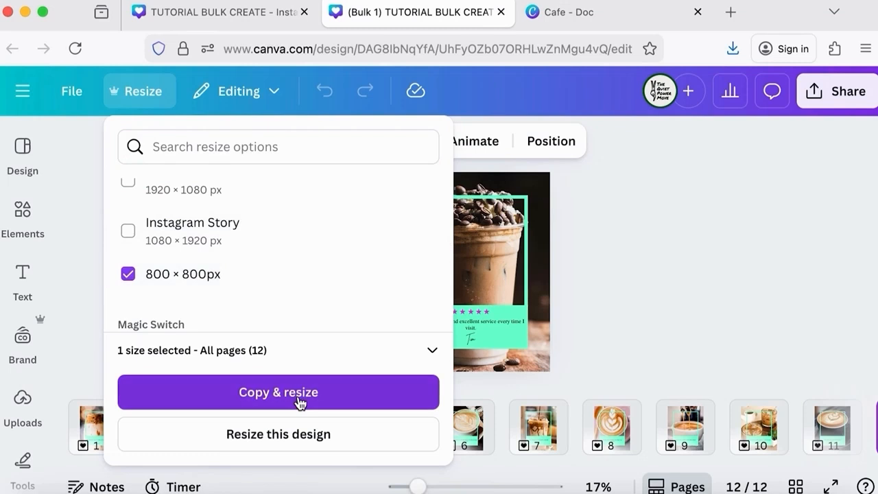
left_click(300, 401)
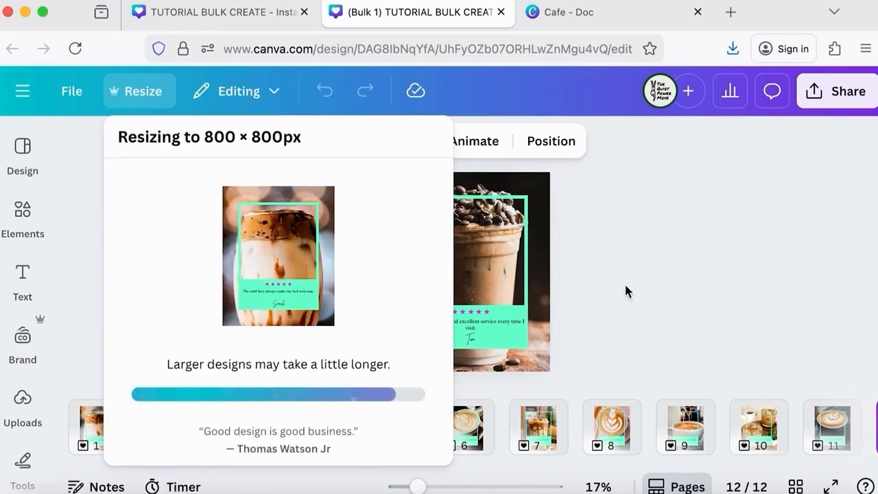
scroll(673, 264, "up", 5)
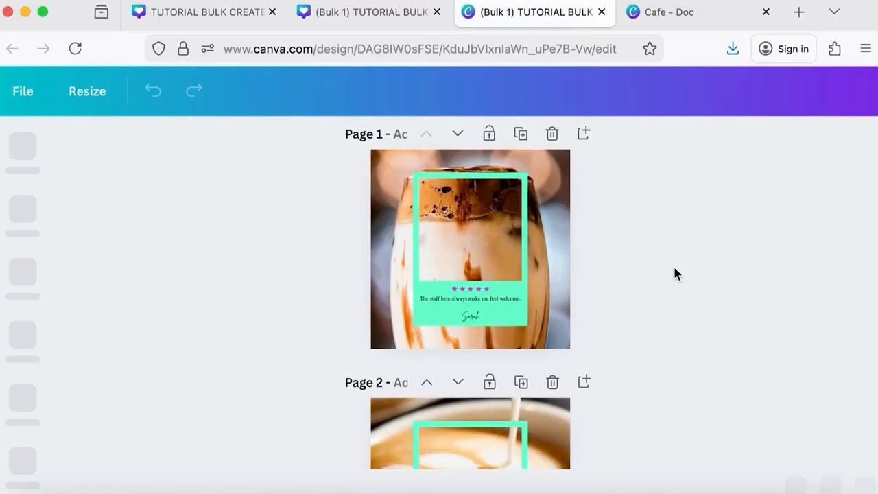